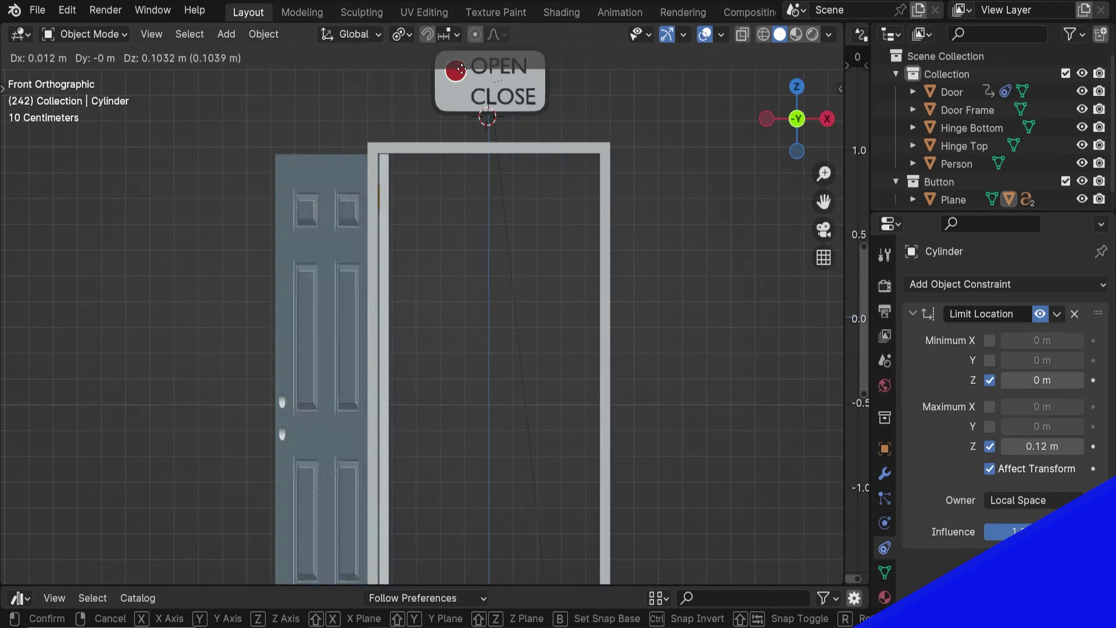
# Move the OPEN/CLOSE button cylinder with G to CLOSE, swinging the door shut
pyautogui.click(463, 64)
pyautogui.press('g')
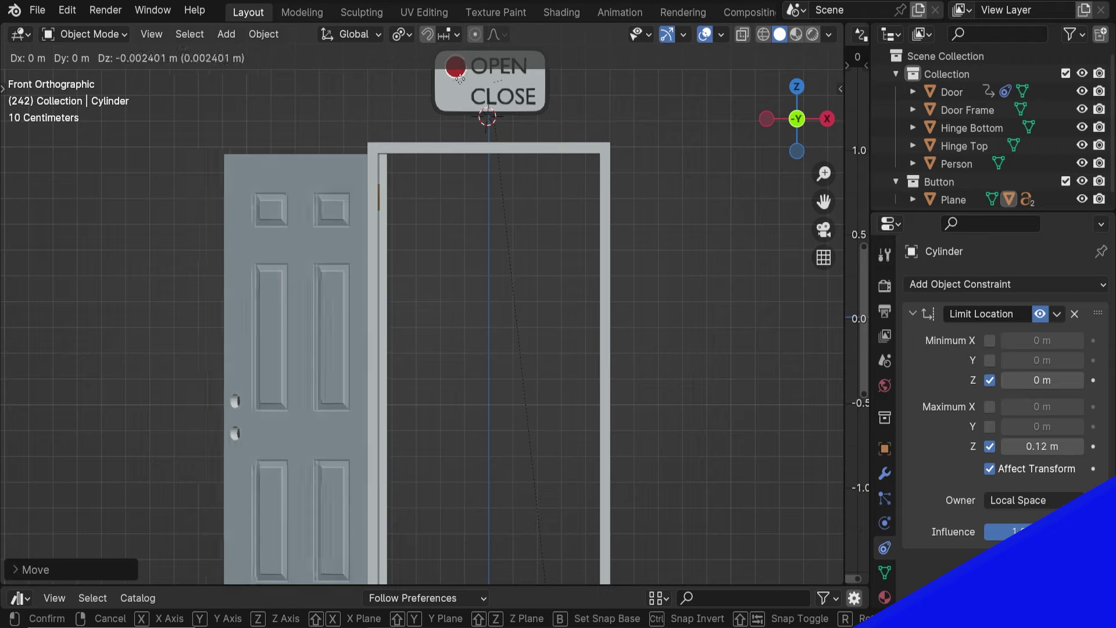
pyautogui.click(468, 96)
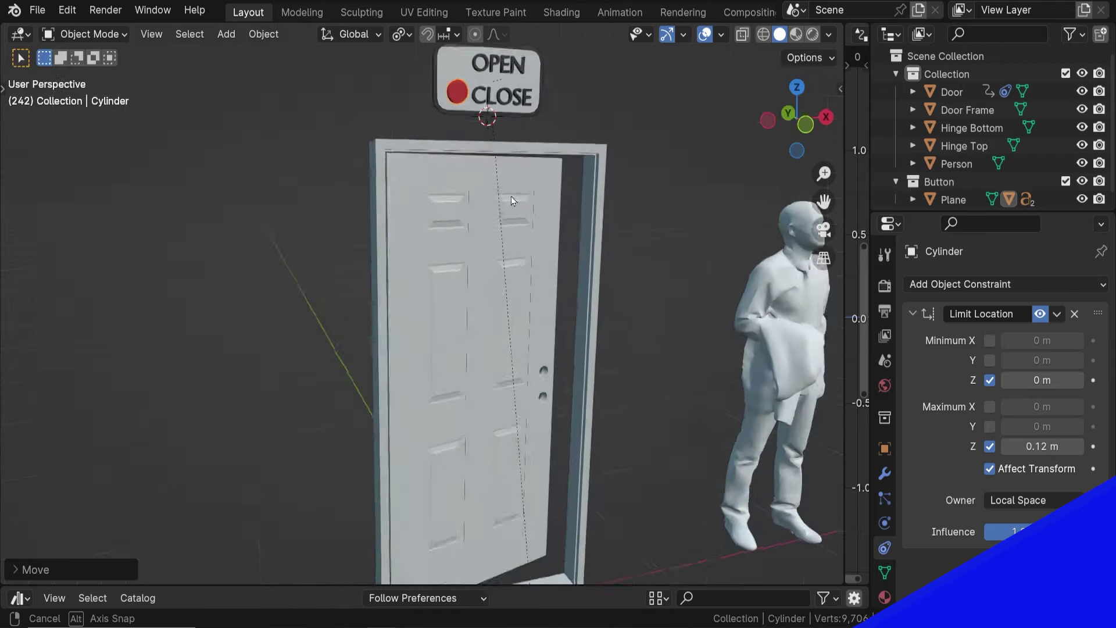
pyautogui.click(407, 35)
pyautogui.click(420, 126)
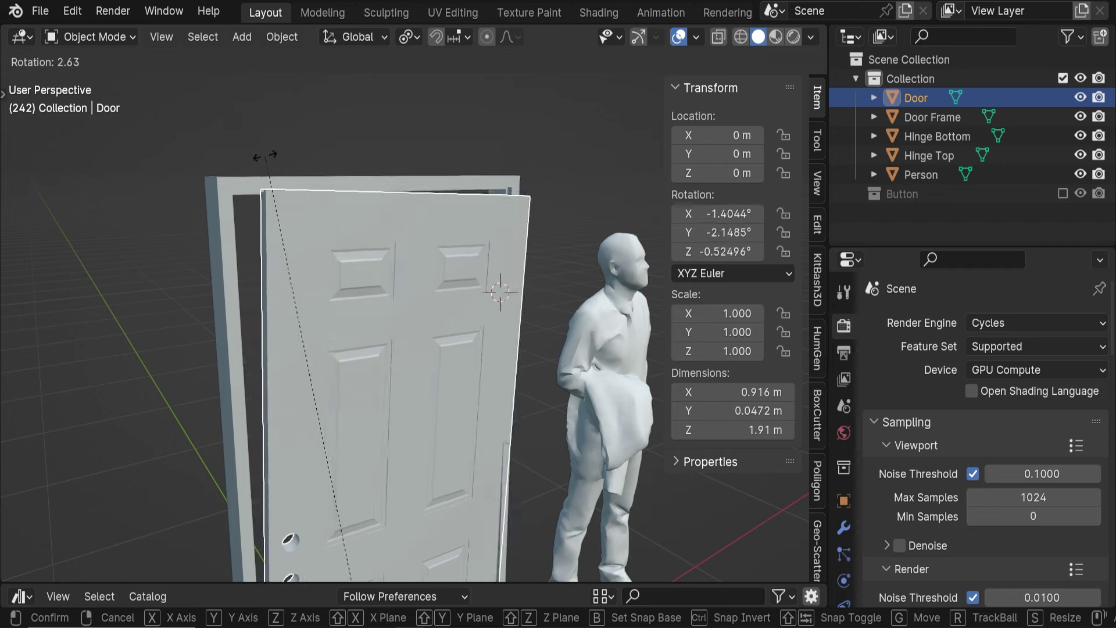
# Undo the door's test rotation and set its origin to the 3D cursor at the top hinge
pyautogui.click(467, 226)
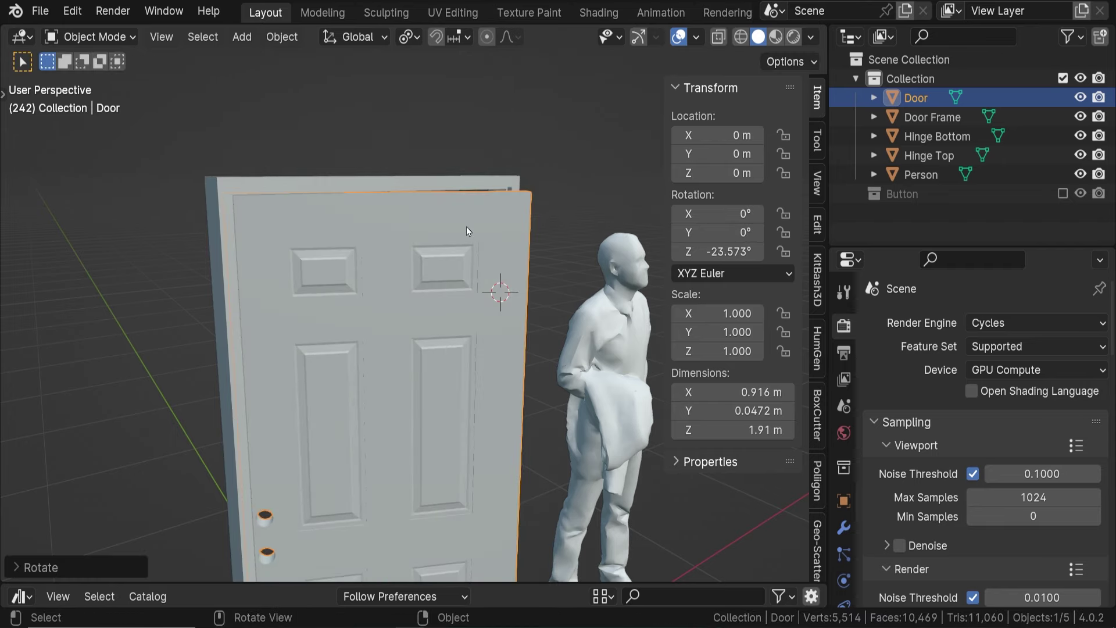
pyautogui.hotkey('ctrl', 'z')
pyautogui.click(282, 37)
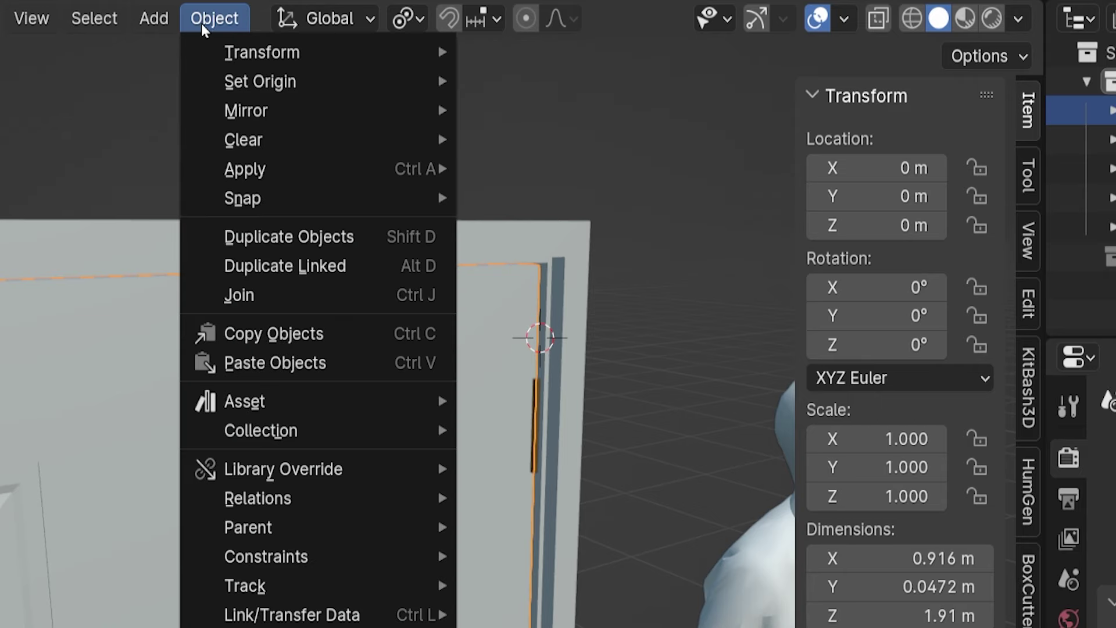
pyautogui.moveTo(309, 79)
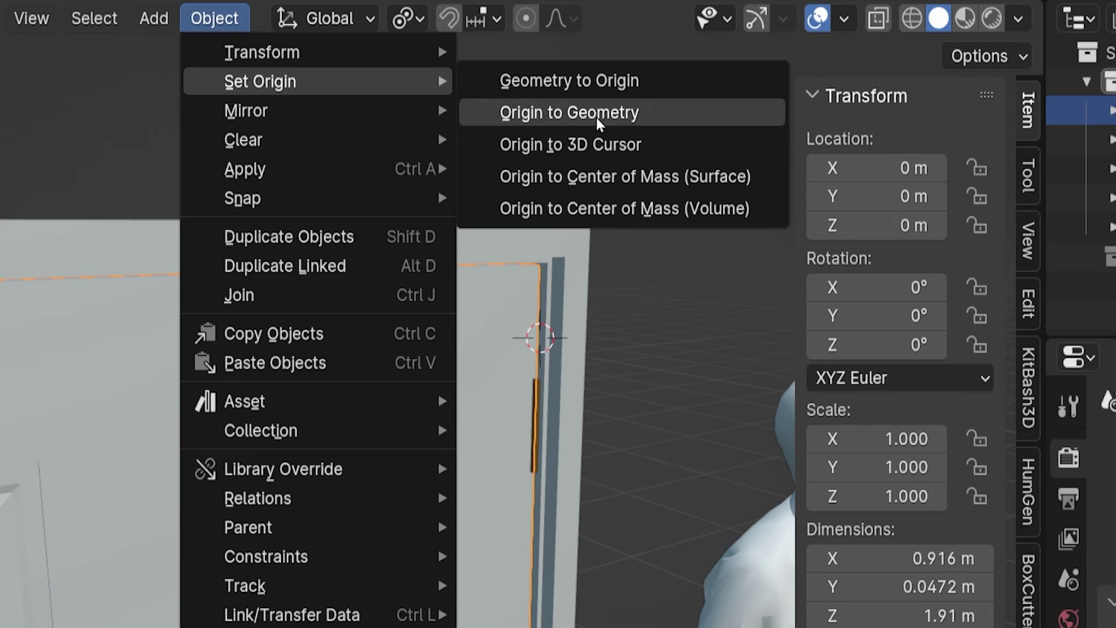
pyautogui.click(588, 150)
# Set the Transform Pivot Point to 3D Cursor
pyautogui.click(407, 21)
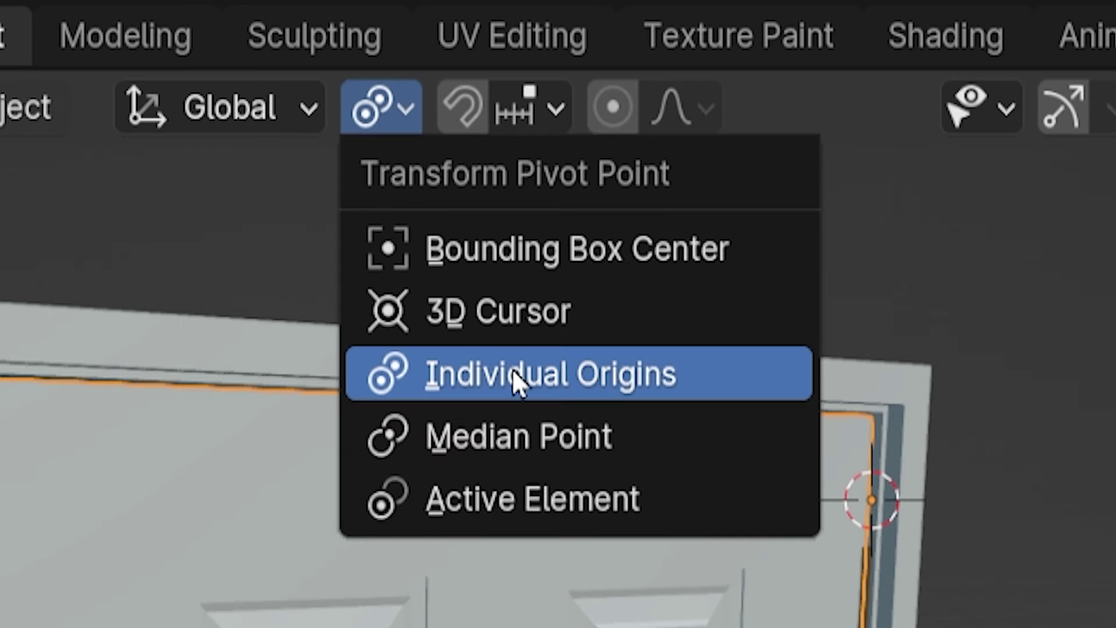
pyautogui.click(511, 373)
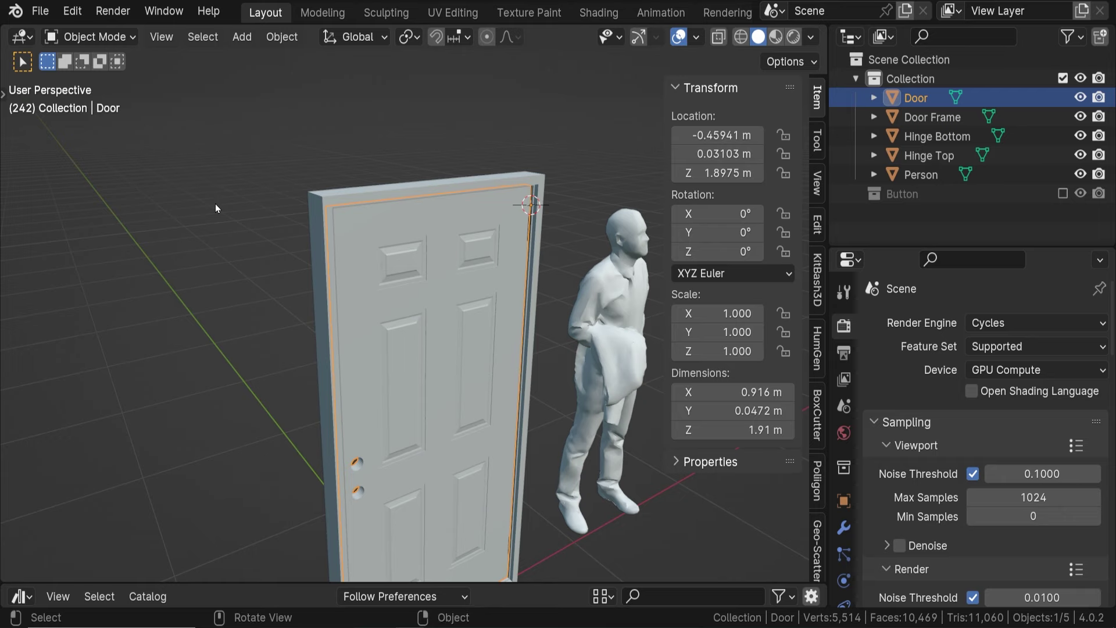
pyautogui.click(409, 36)
pyautogui.click(440, 106)
# Test-rotate the door about Z, then select Hinge Top and orbit around it
pyautogui.press('r')
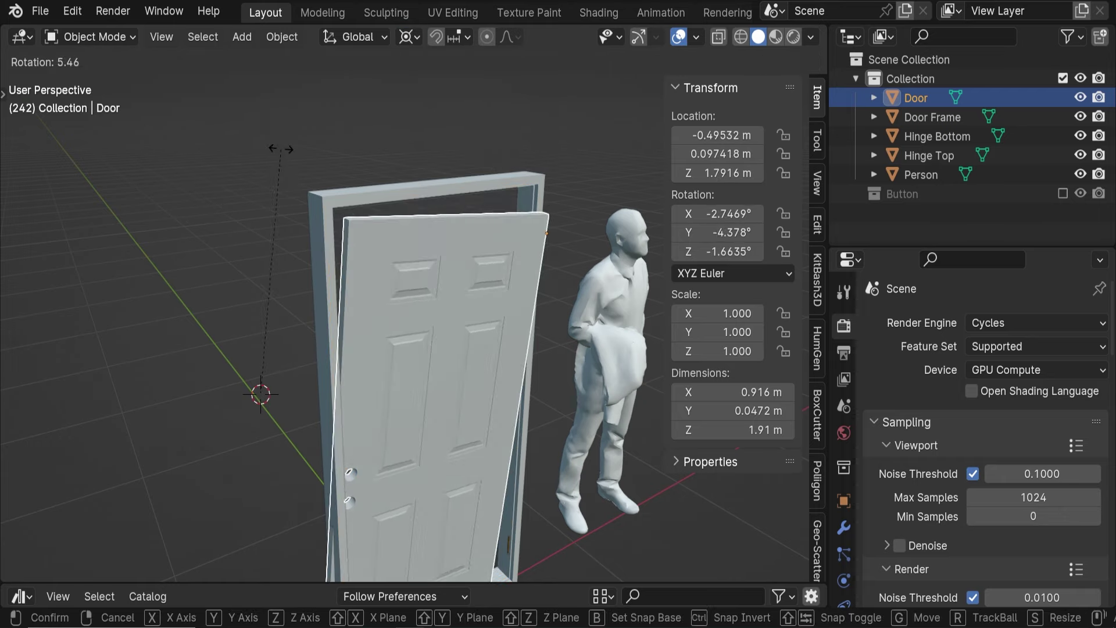
pyautogui.press('z')
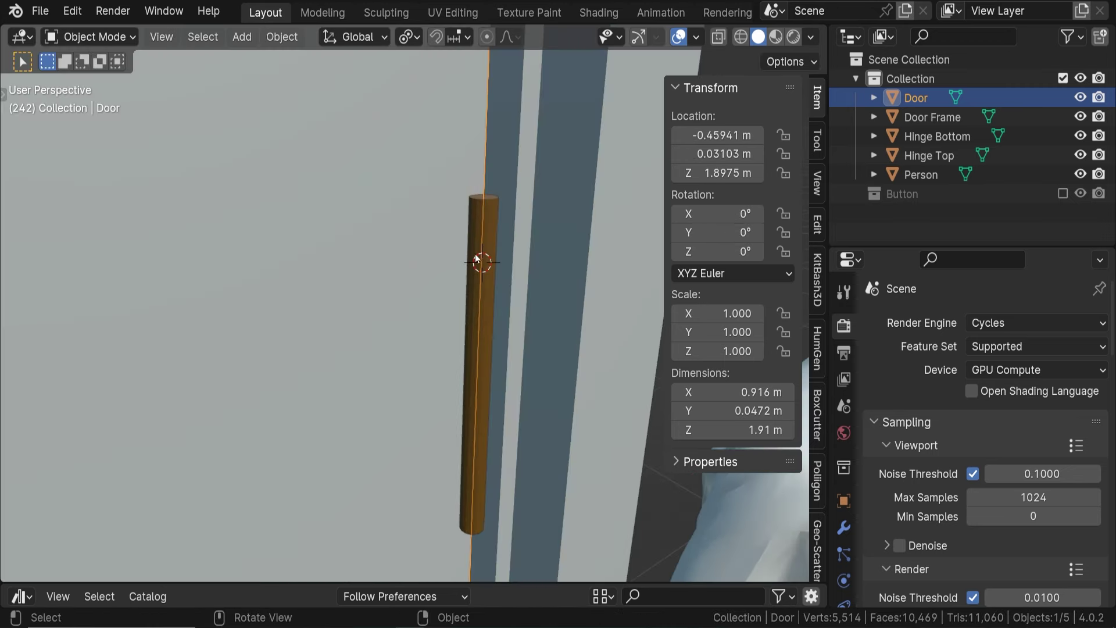
pyautogui.click(483, 236)
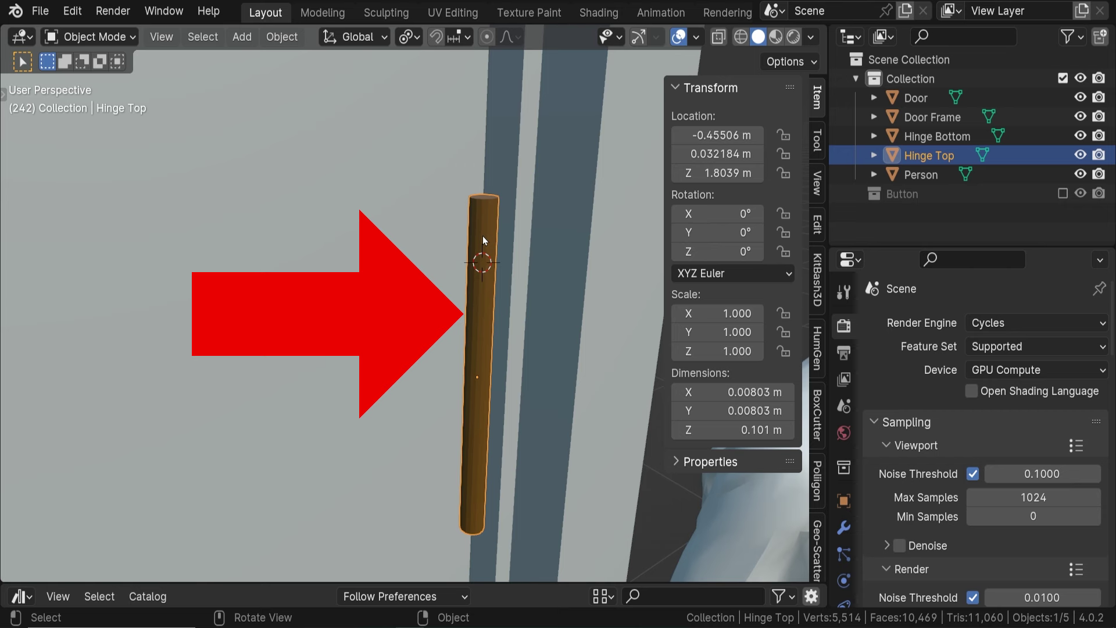
pyautogui.moveTo(483, 235); pyautogui.dragTo(577, 386, button='middle')
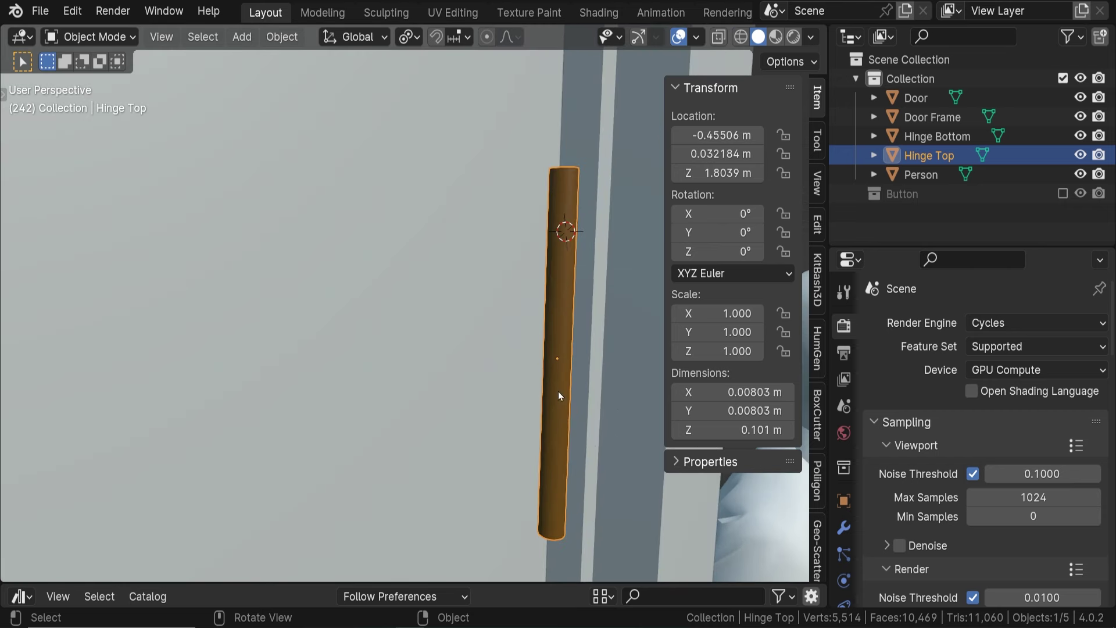
pyautogui.scroll(-8, 549, 351)
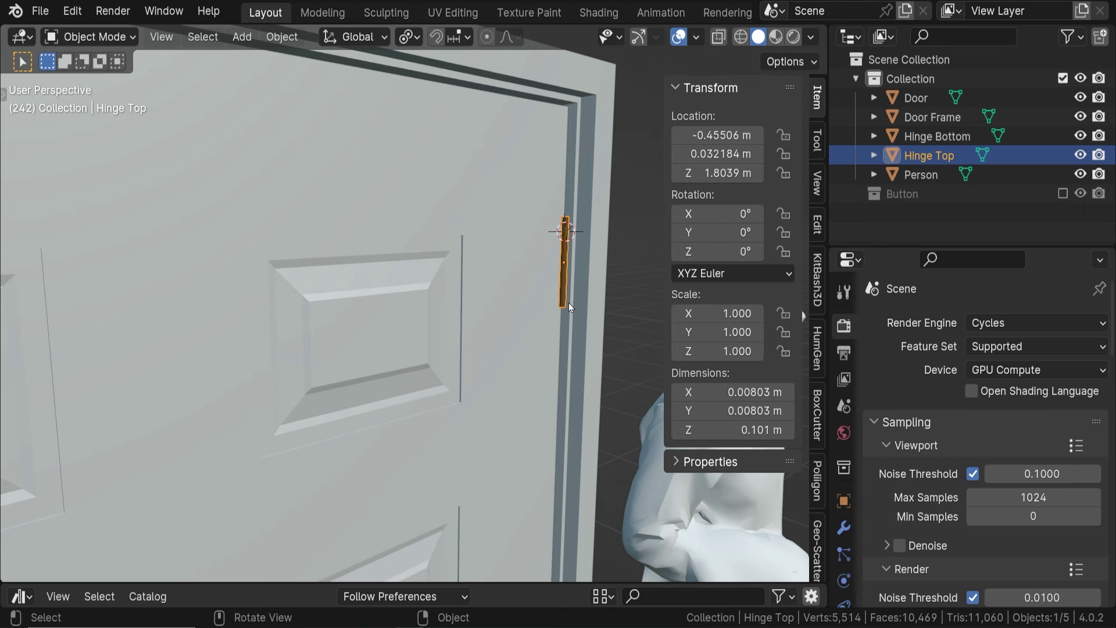
# Add a plain-axes empty at the hinge, then delete it
pyautogui.hotkey('shift', 'a')
pyautogui.moveTo(504, 414)
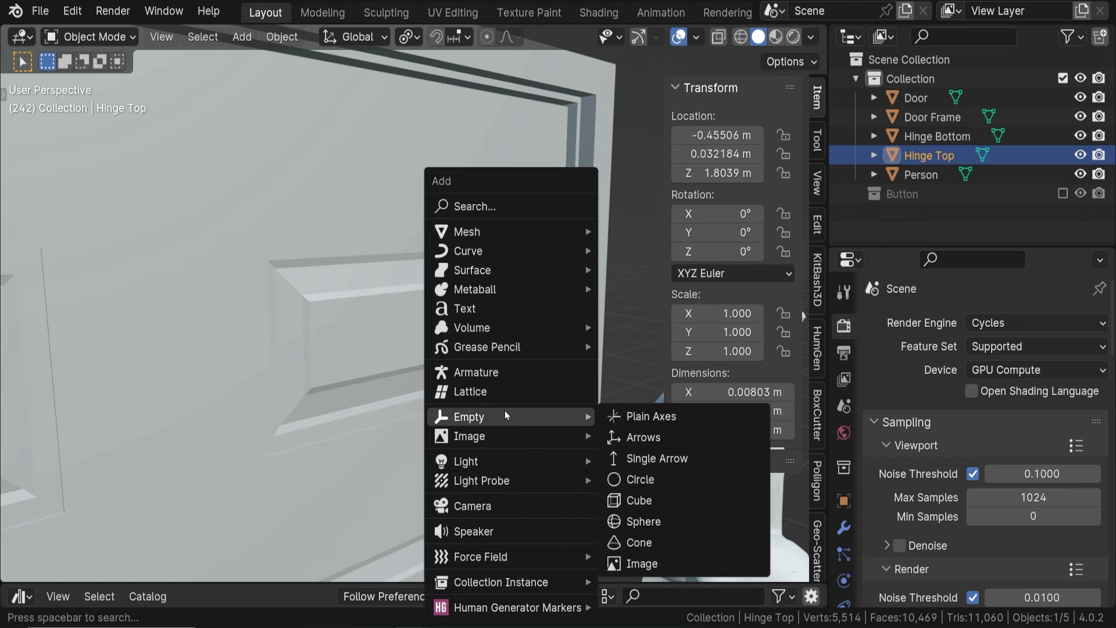
pyautogui.click(650, 416)
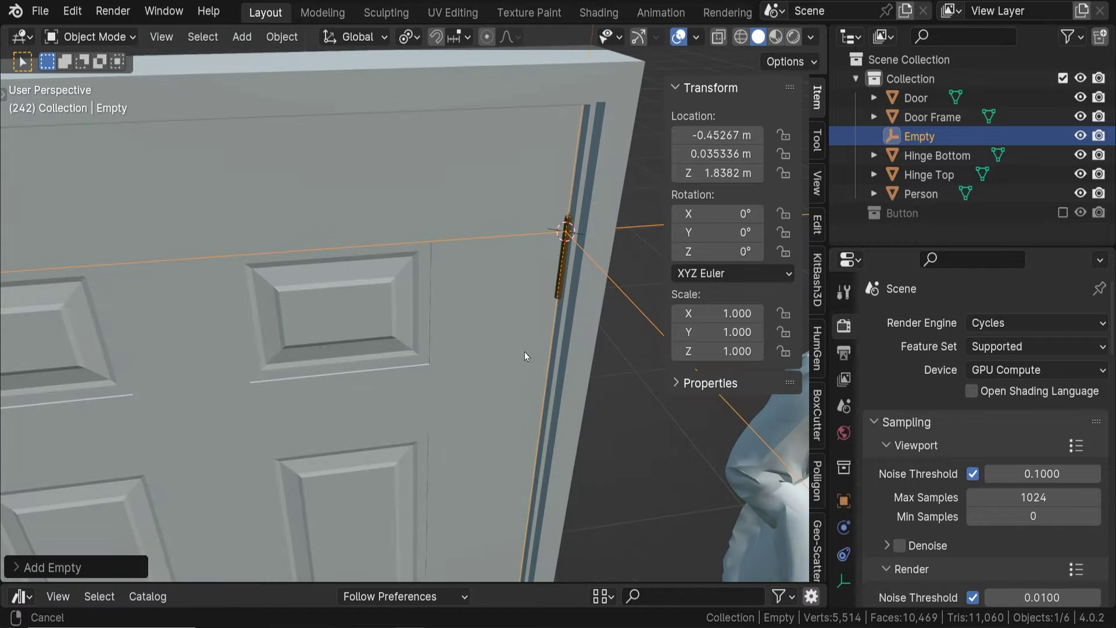
pyautogui.keyDown('shift'); pyautogui.moveTo(524, 351); pyautogui.dragTo(396, 374, button='middle'); pyautogui.keyUp('shift')
pyautogui.scroll(-3, 396, 370)
pyautogui.press('Delete')
pyautogui.scroll(6, 397, 370)
# Parent the Door and Hinge Top to the Door Frame with Ctrl+P > Object
pyautogui.click(398, 322)
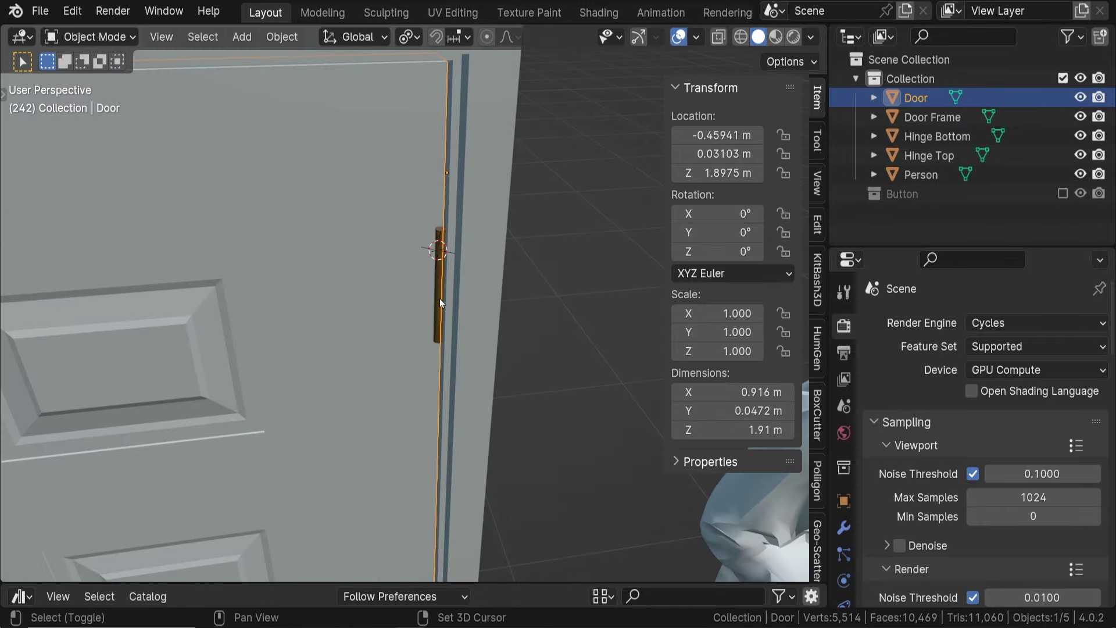
pyautogui.keyDown('shift'); pyautogui.click(440, 298); pyautogui.keyUp('shift')
pyautogui.keyDown('shift'); pyautogui.click(479, 268); pyautogui.keyUp('shift')
pyautogui.hotkey('ctrl', 'p')
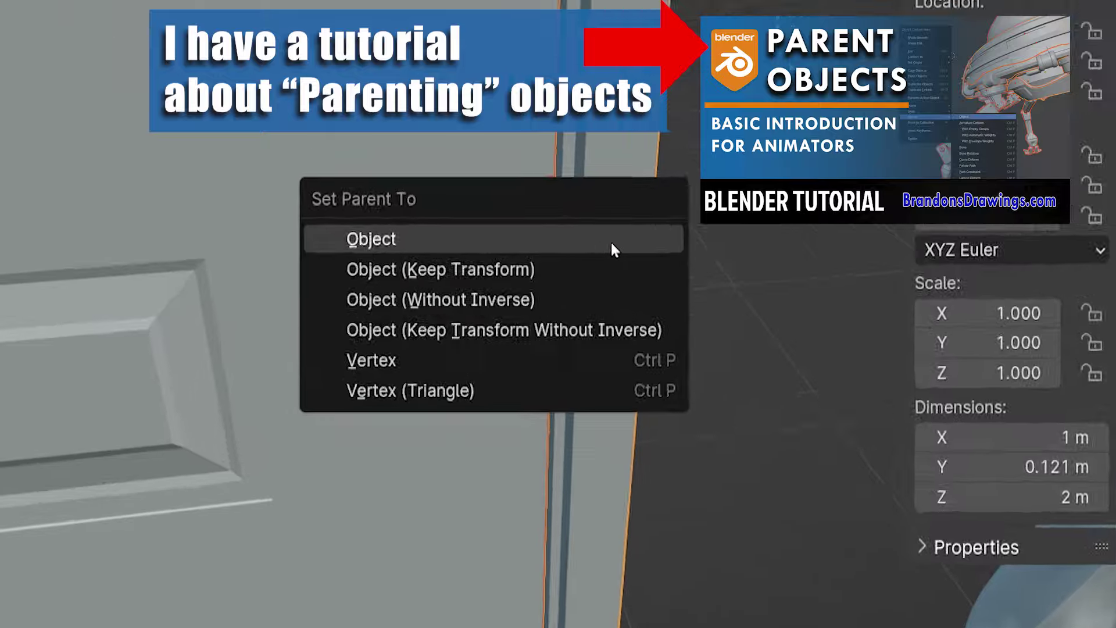
pyautogui.click(612, 246)
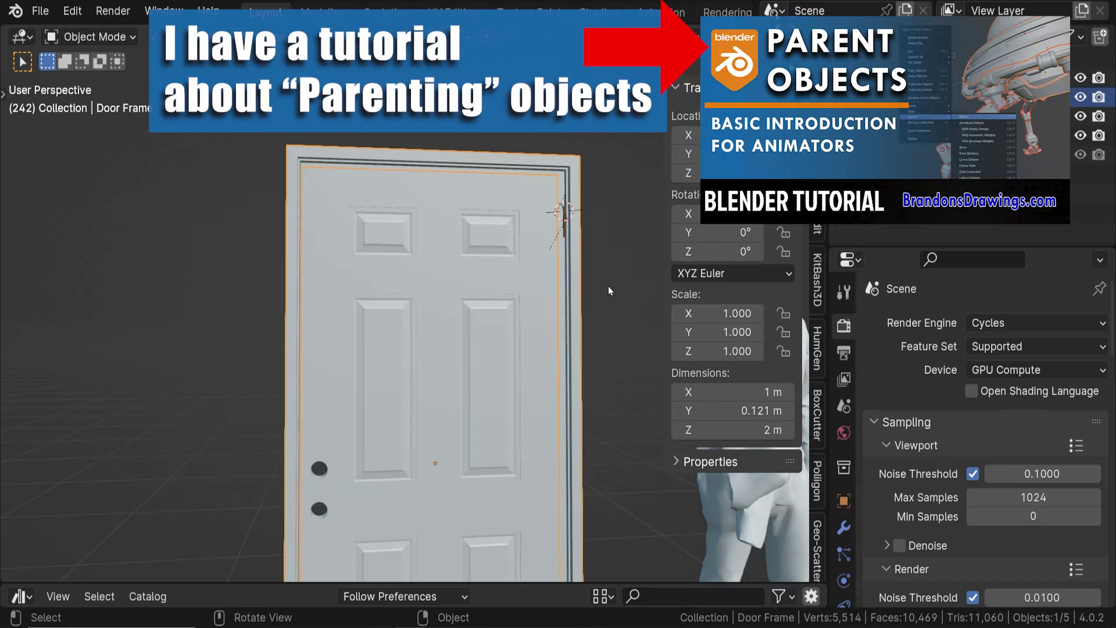
# Test-move the Door Frame to check the parenting, then undo the move
pyautogui.press('g')
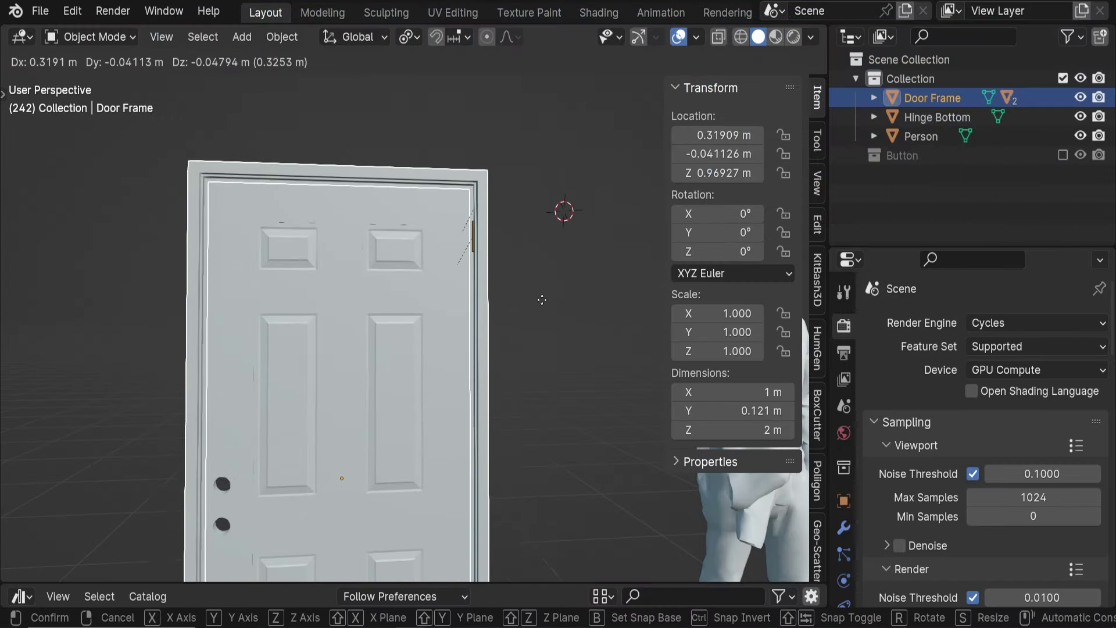
pyautogui.click(618, 262)
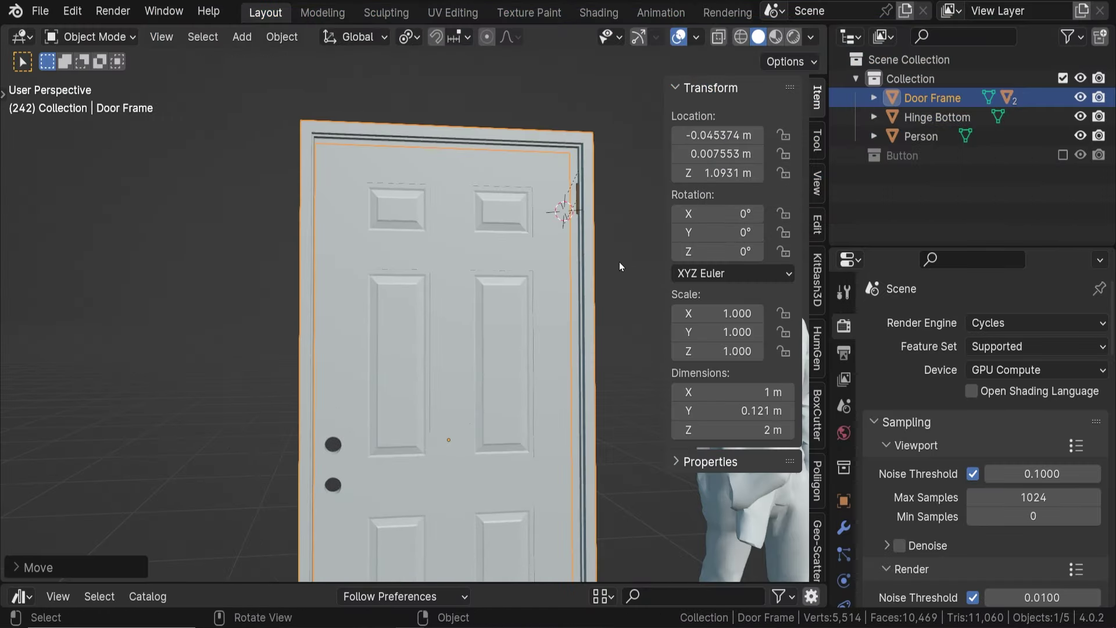
pyautogui.hotkey('ctrl', 'z')
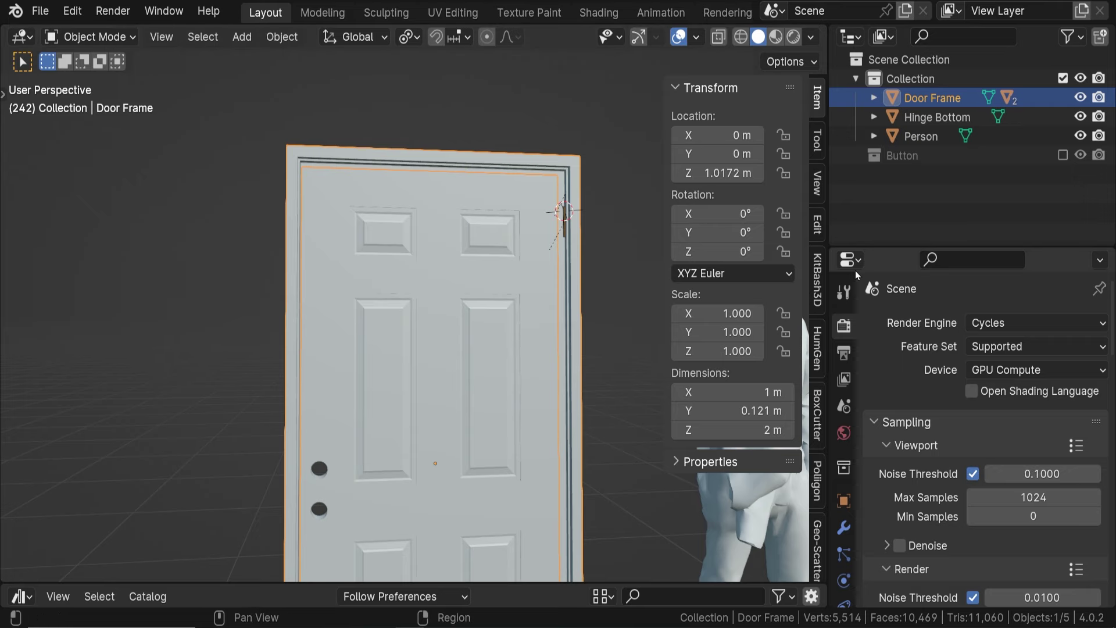
# Enlarge the properties area and add a Pivot object constraint
pyautogui.moveTo(867, 249); pyautogui.dragTo(867, 124)
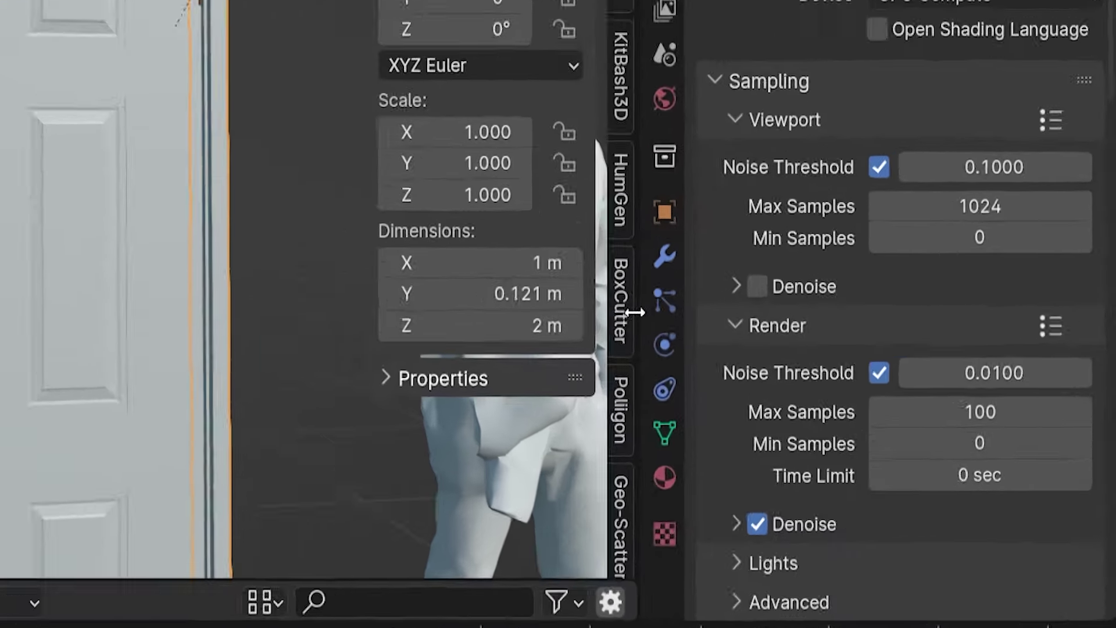
pyautogui.click(667, 392)
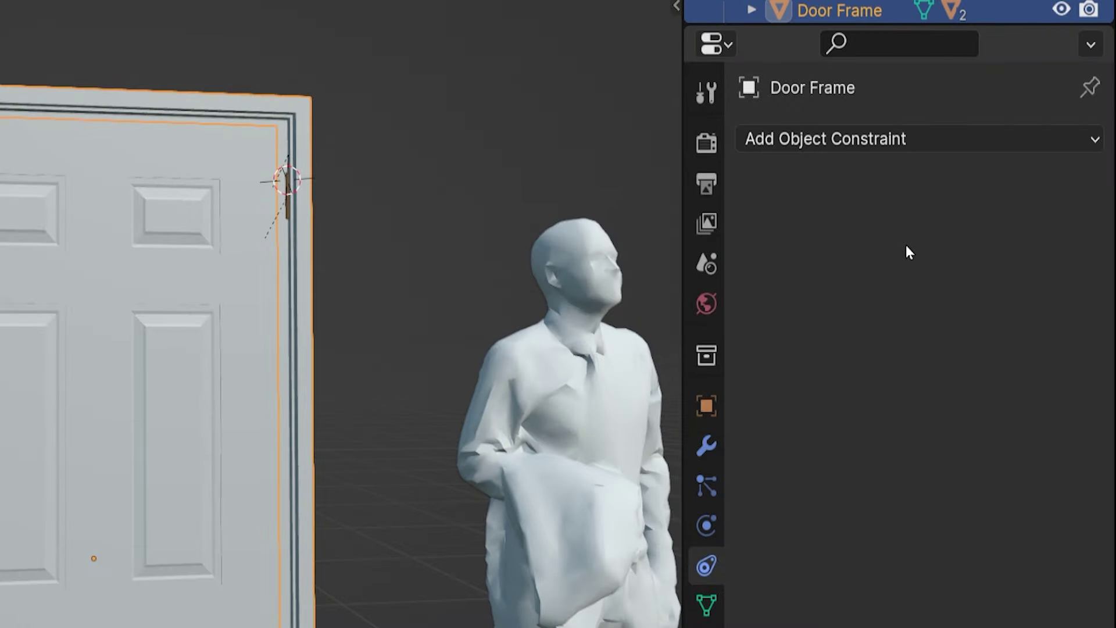
pyautogui.click(909, 139)
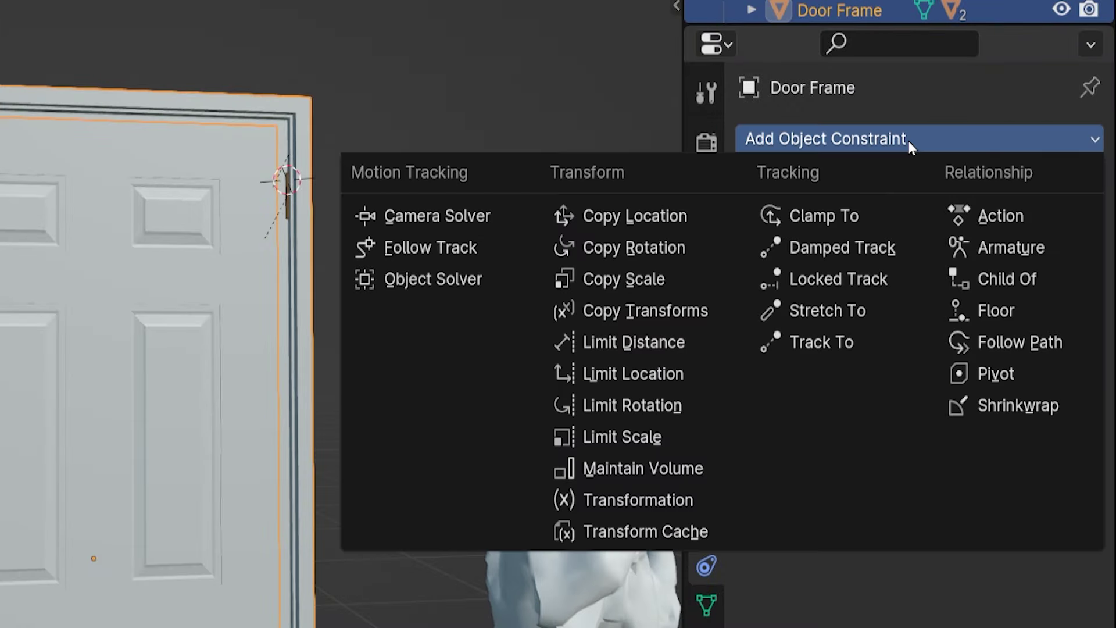
pyautogui.click(1003, 375)
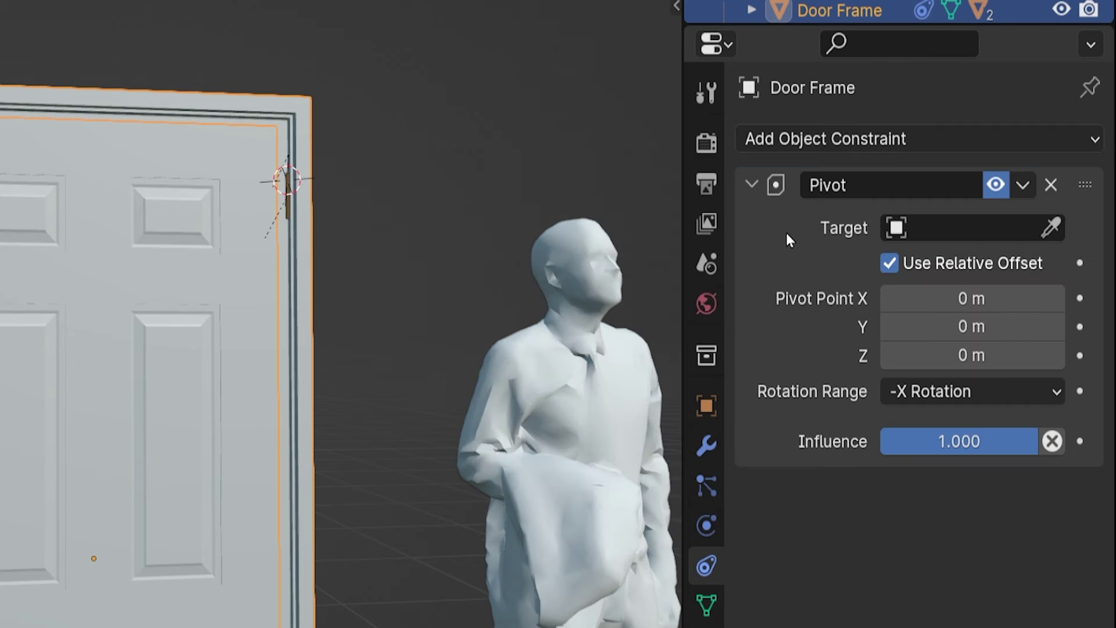
# Set the Pivot target to Hinge Top, re-picking it with the eyedropper
pyautogui.click(934, 235)
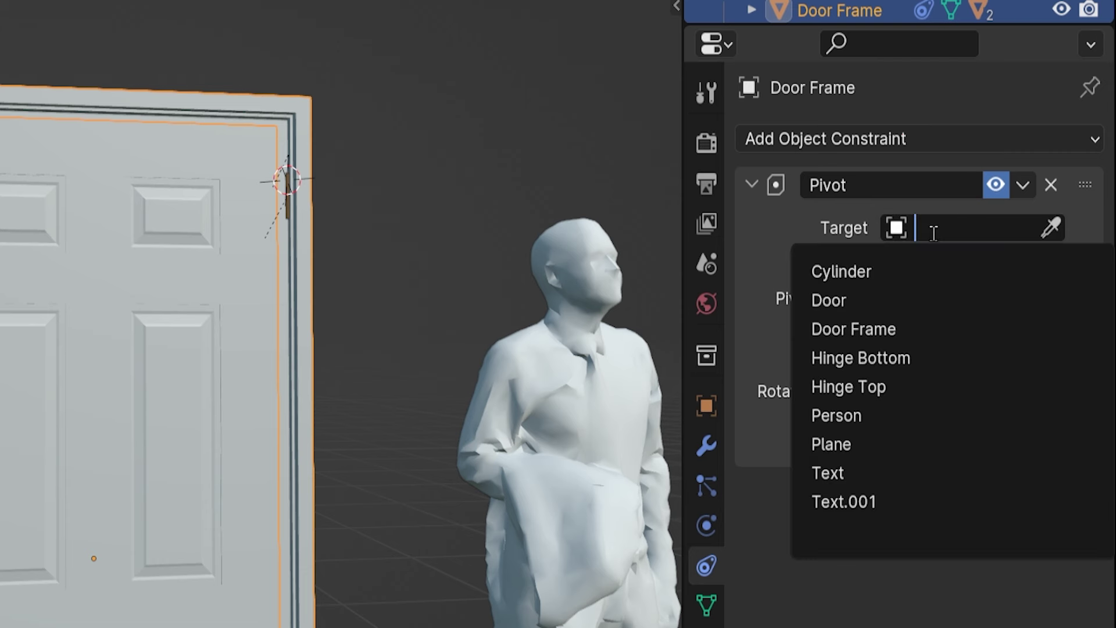
pyautogui.click(893, 387)
pyautogui.click(1051, 227)
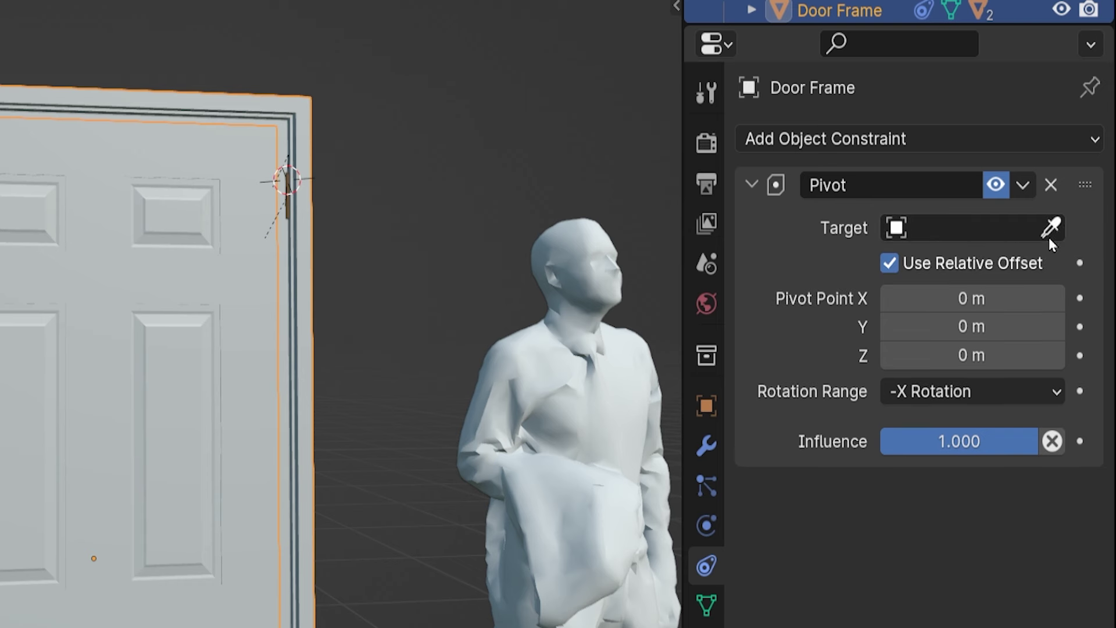
pyautogui.click(1052, 228)
pyautogui.click(286, 203)
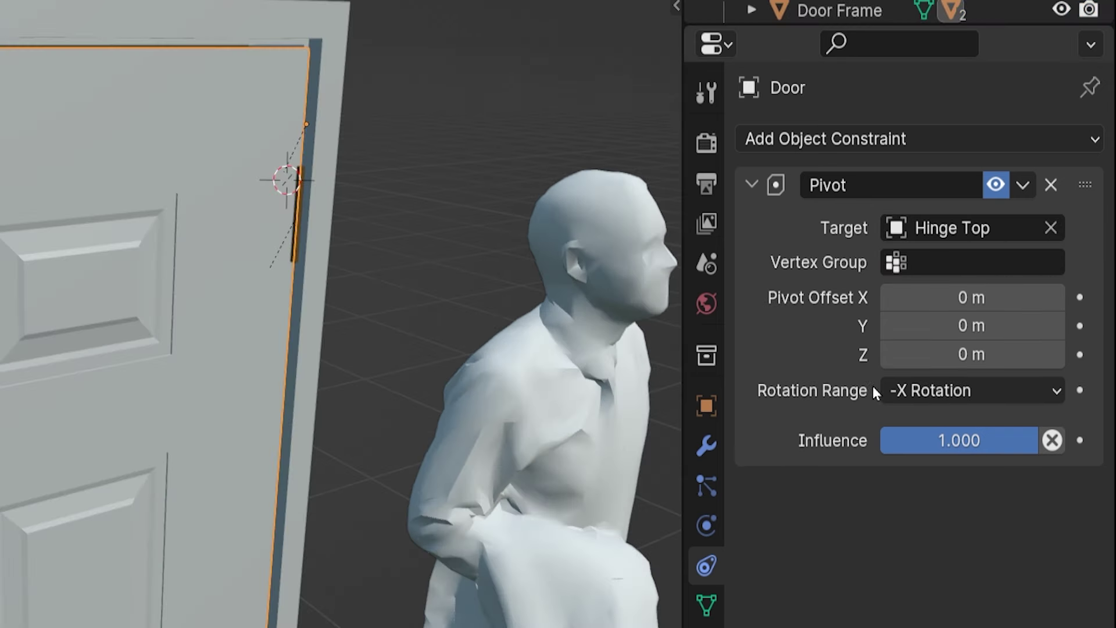
pyautogui.click(943, 393)
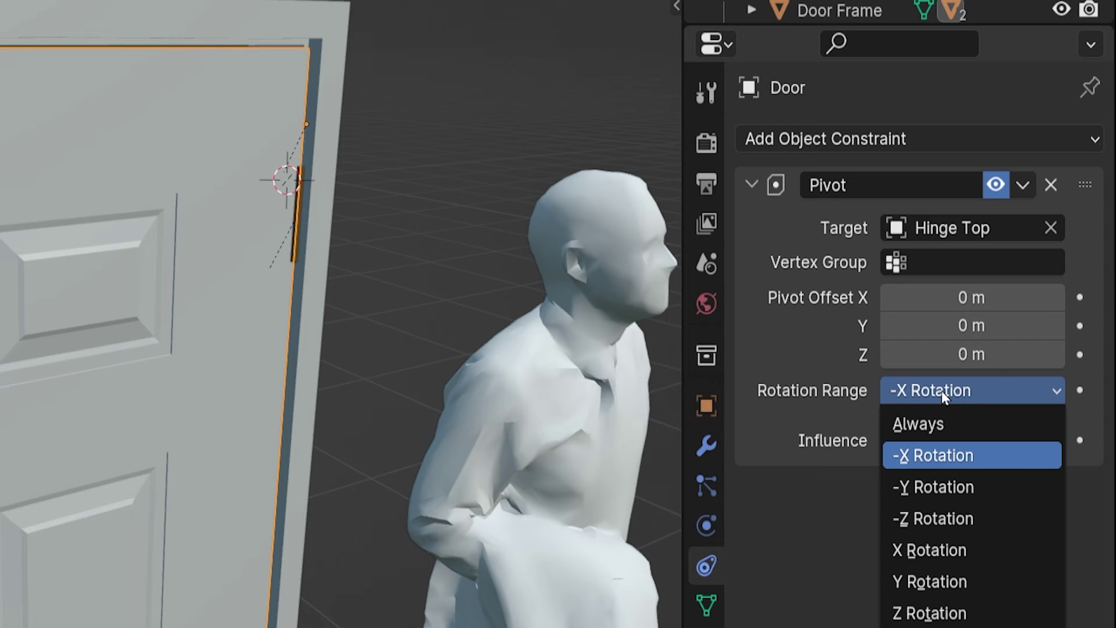
# Set Rotation Range to Always, then test-rotate the door with R and cancel
pyautogui.click(965, 424)
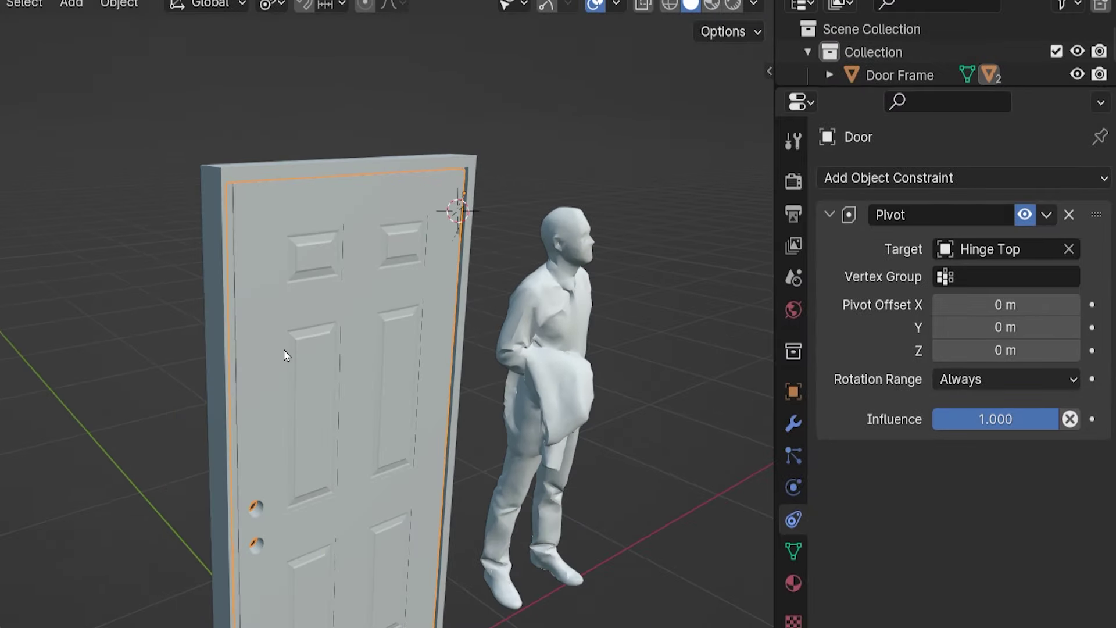
pyautogui.press('r')
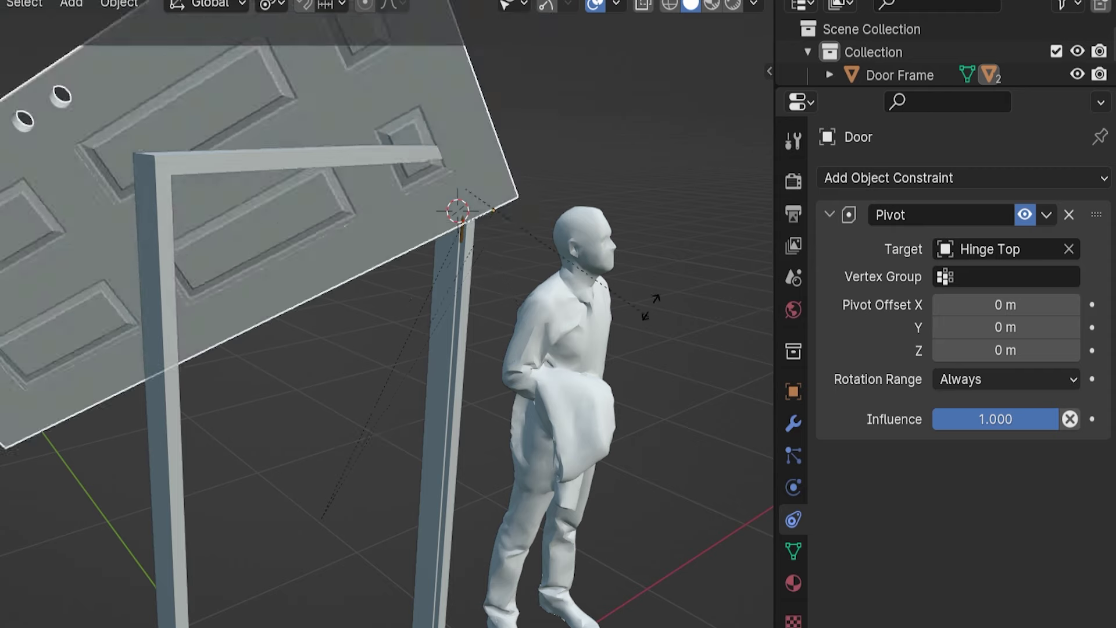
pyautogui.press('Escape')
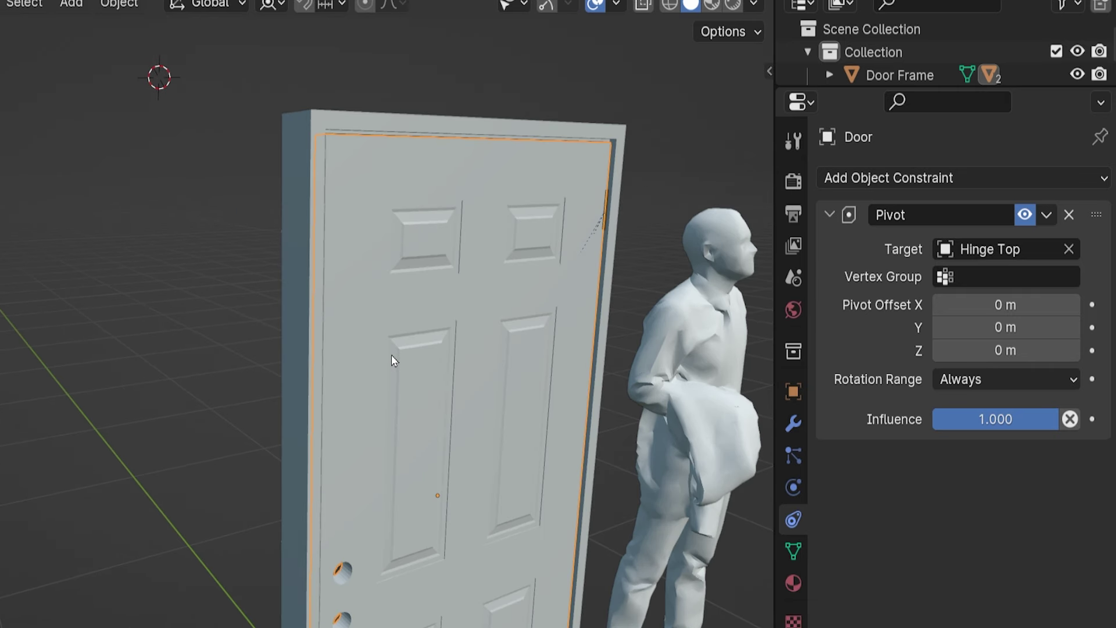
# Reselect the door and press N to show its Transform values in the sidebar
pyautogui.scroll(-2, 392, 355)
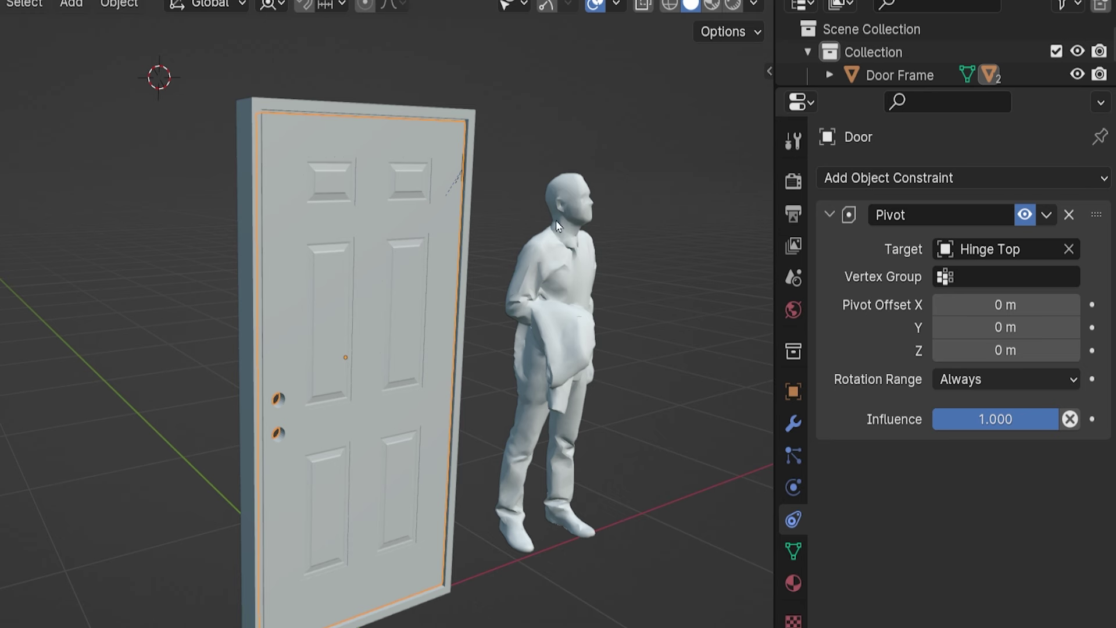
pyautogui.click(561, 136)
pyautogui.click(343, 271)
pyautogui.press('n')
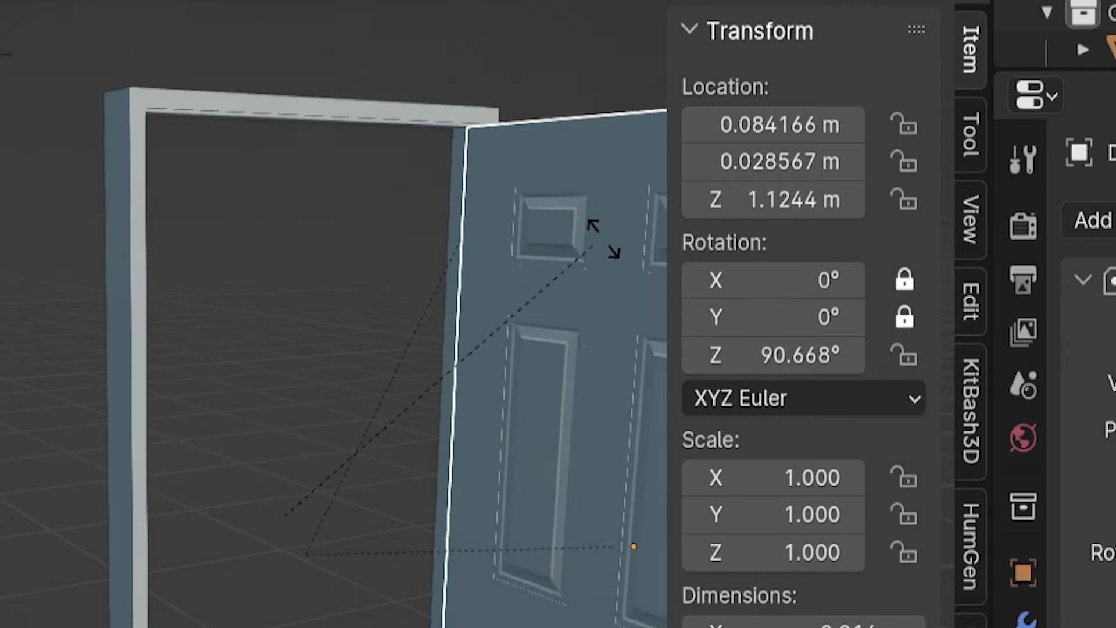
pyautogui.moveTo(526, 269)
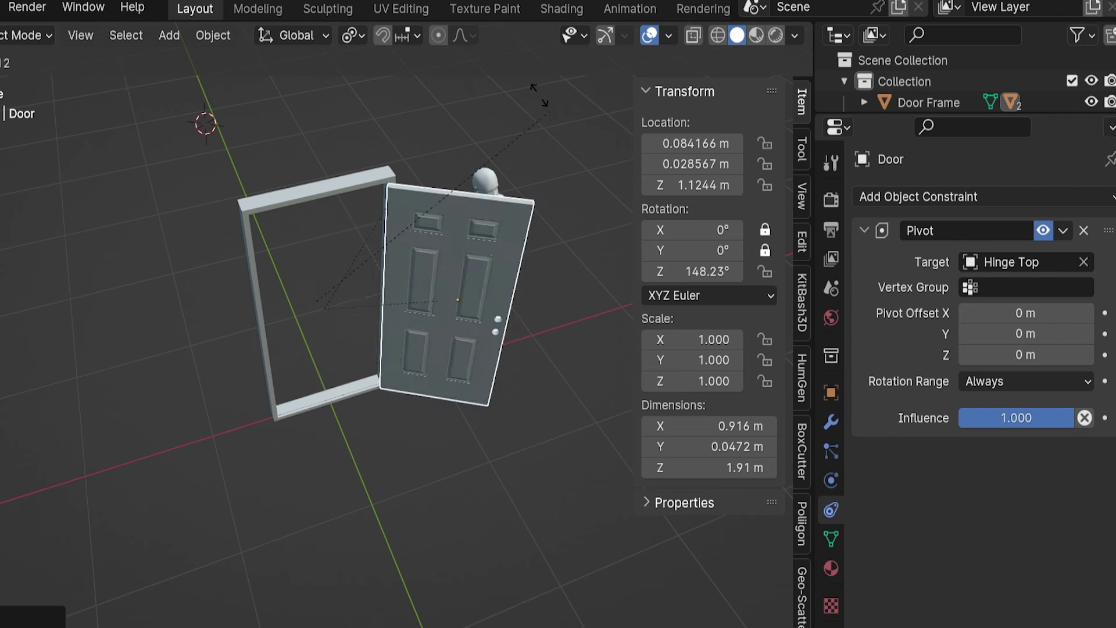
# Undo the test swings so Z rotation is 0°, and lock Rotation X and Y
pyautogui.moveTo(119, 448)
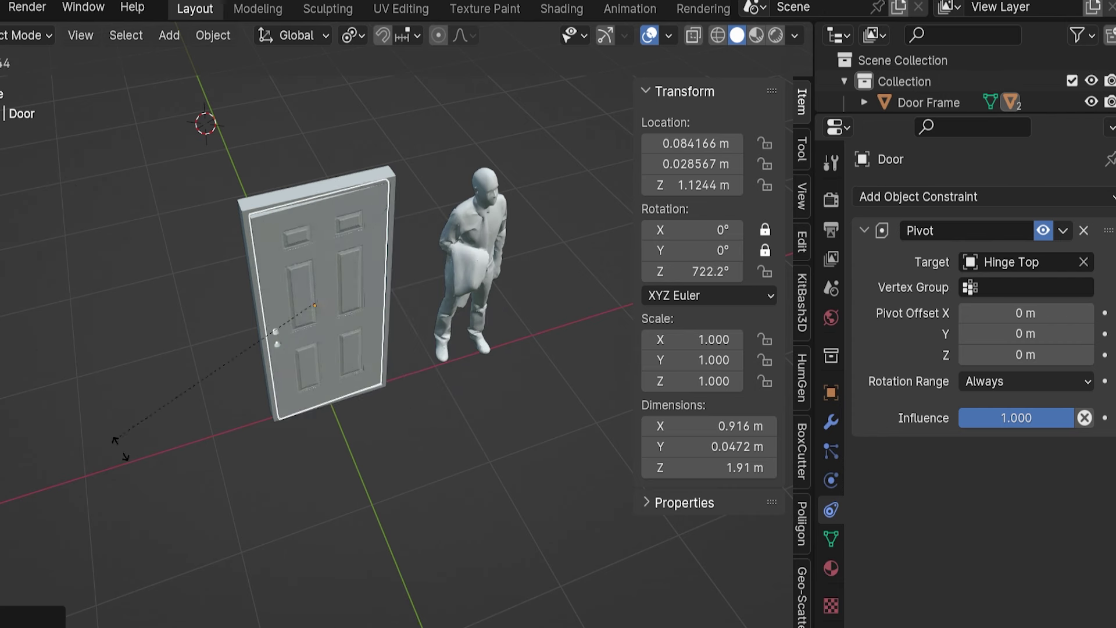
pyautogui.click(514, 394)
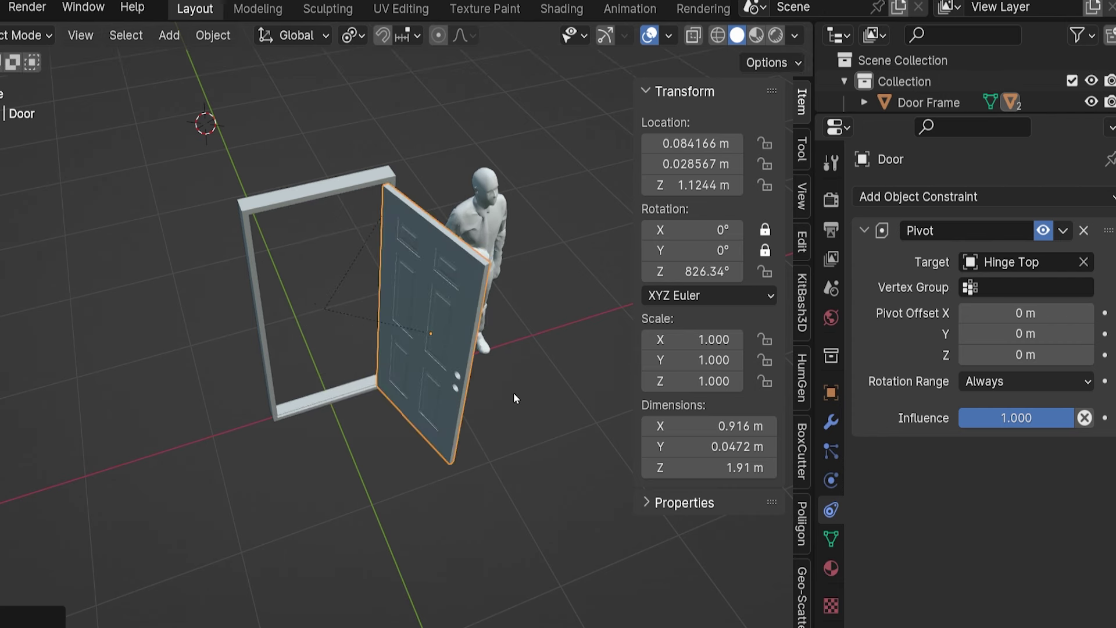
pyautogui.hotkey('ctrl', 'z')
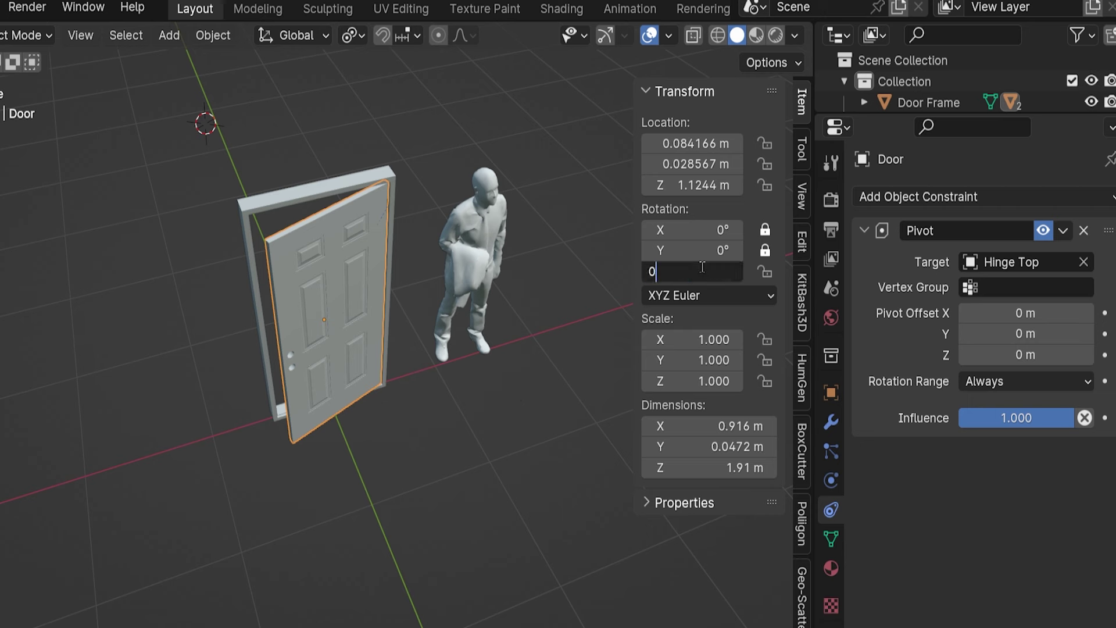
pyautogui.press('Return')
pyautogui.moveTo(702, 270); pyautogui.dragTo(823, 271)
pyautogui.hotkey('ctrl', 'z')
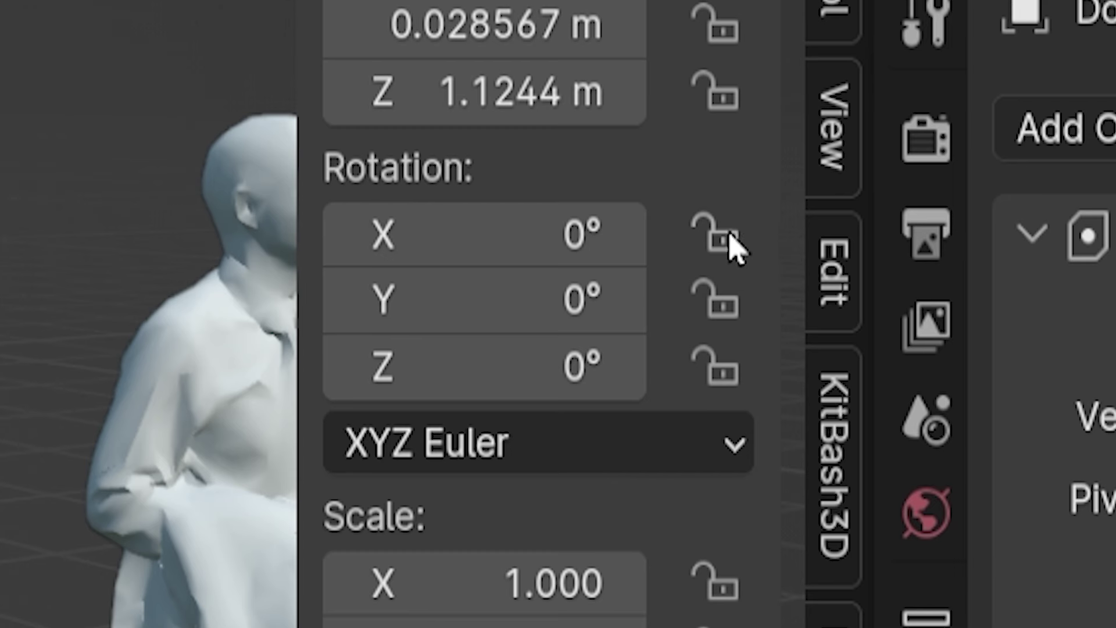
pyautogui.click(721, 236)
pyautogui.click(722, 303)
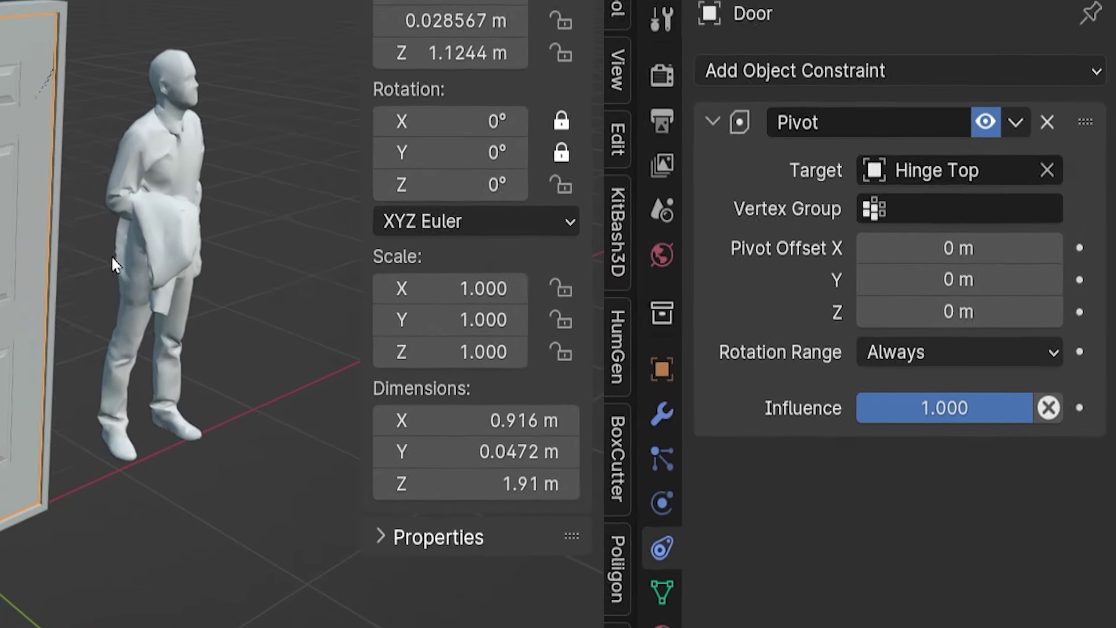
# Add a Limit Rotation constraint below the Pivot and enable its Limit Z
pyautogui.scroll(2, 111, 259)
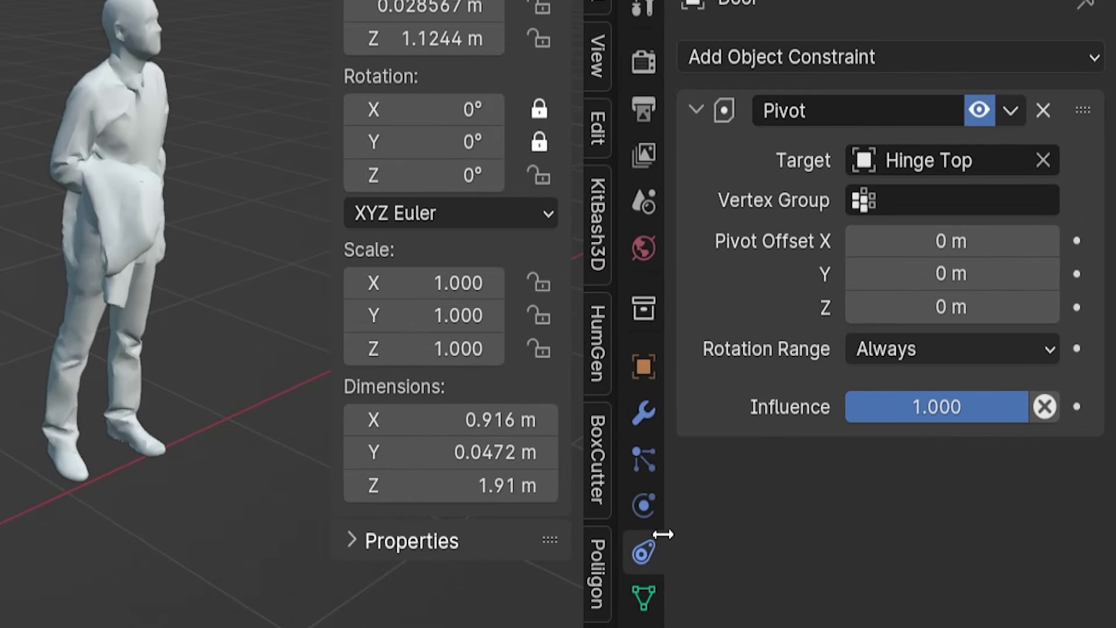
pyautogui.click(915, 56)
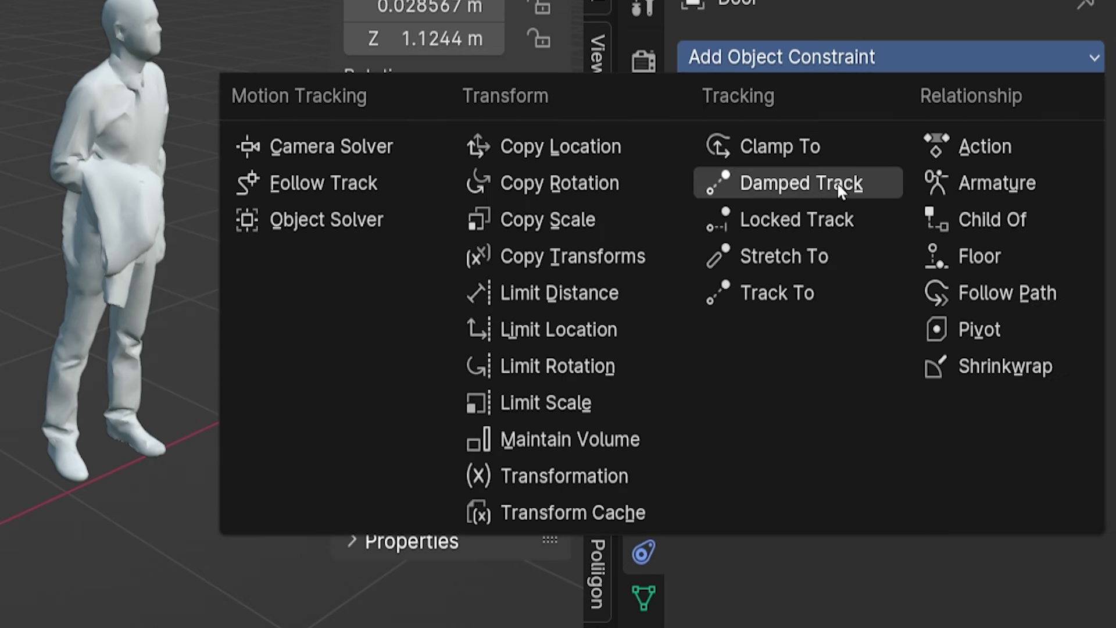
pyautogui.click(623, 368)
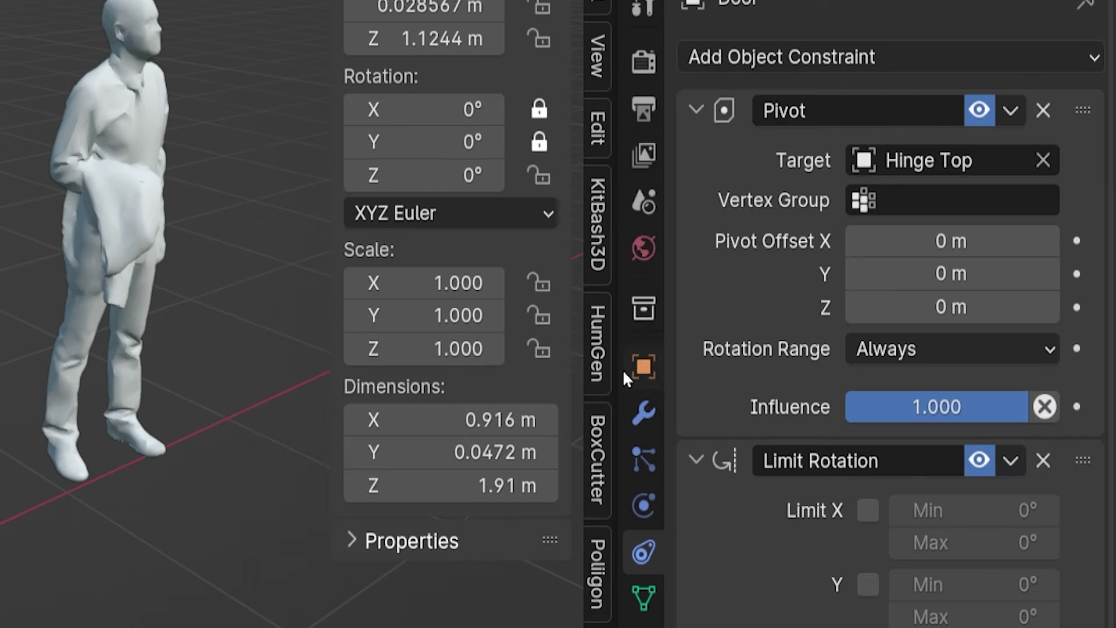
pyautogui.scroll(-3, 683, 354)
pyautogui.scroll(-2, 682, 354)
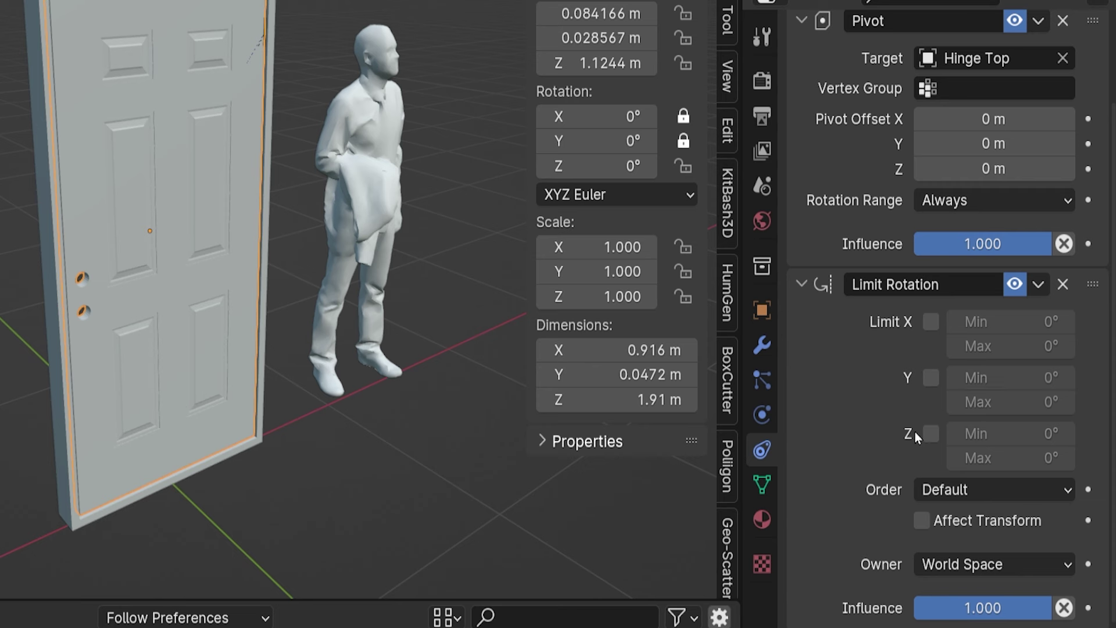
pyautogui.click(931, 435)
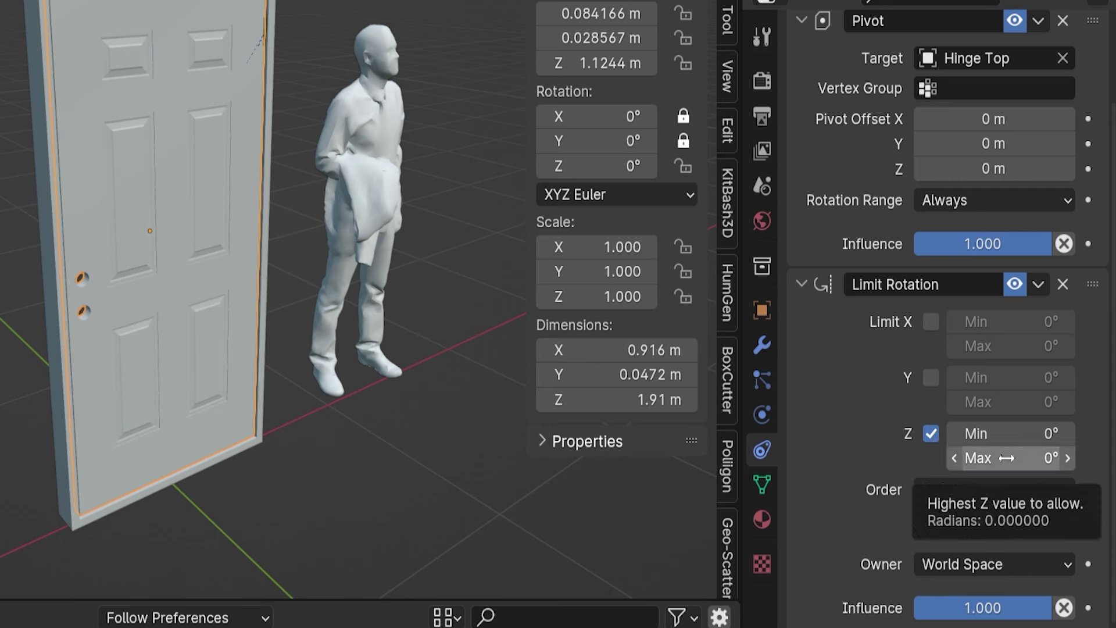
pyautogui.click(932, 434)
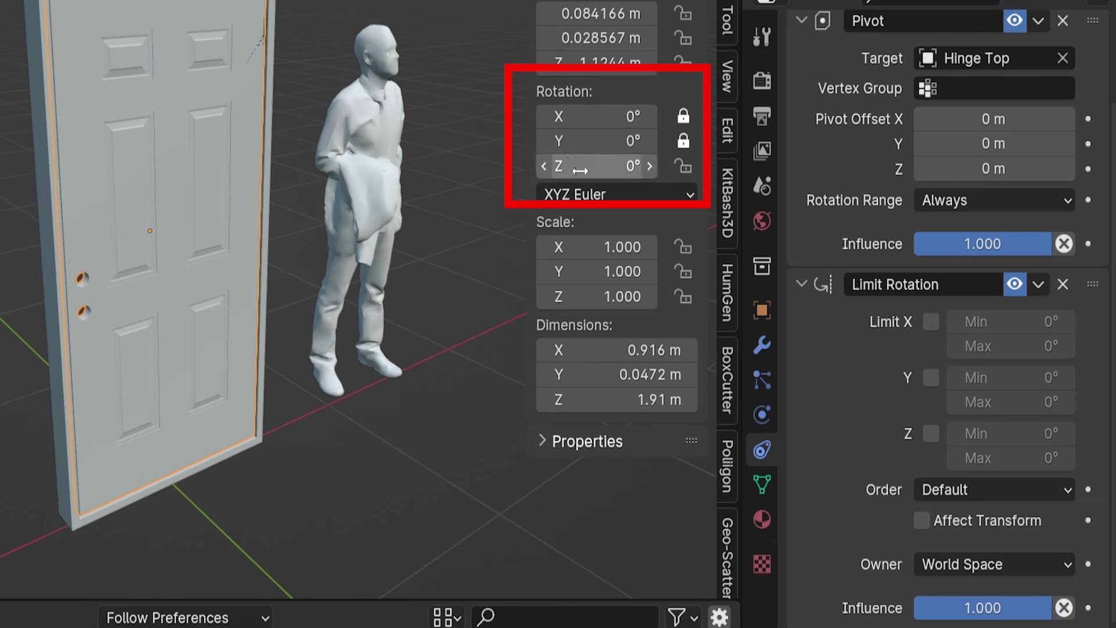
pyautogui.press('r')
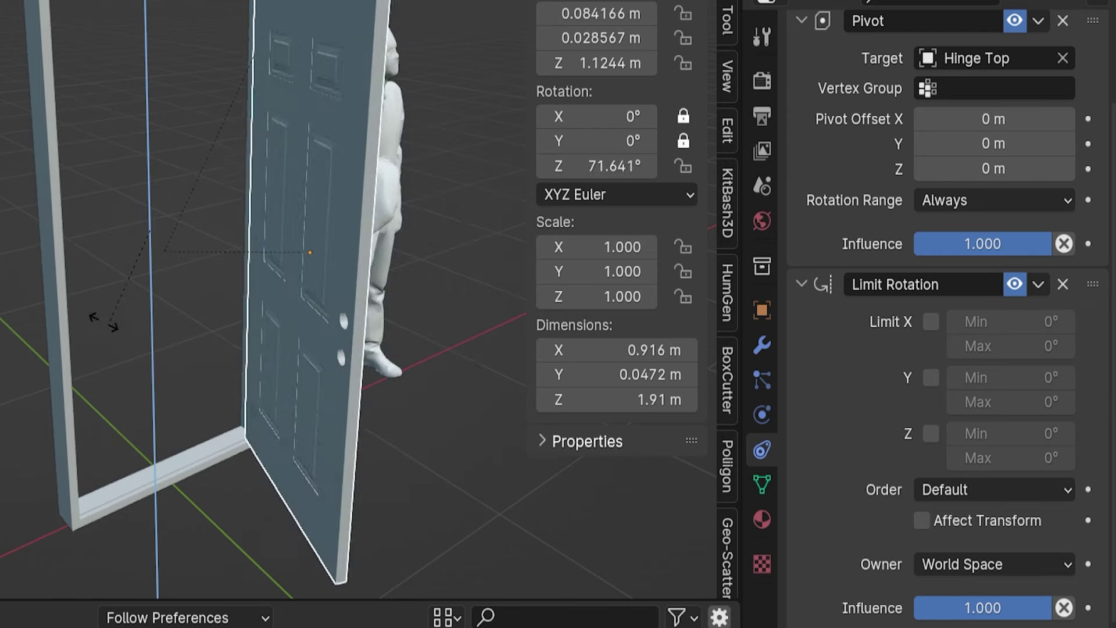
pyautogui.click(64, 236)
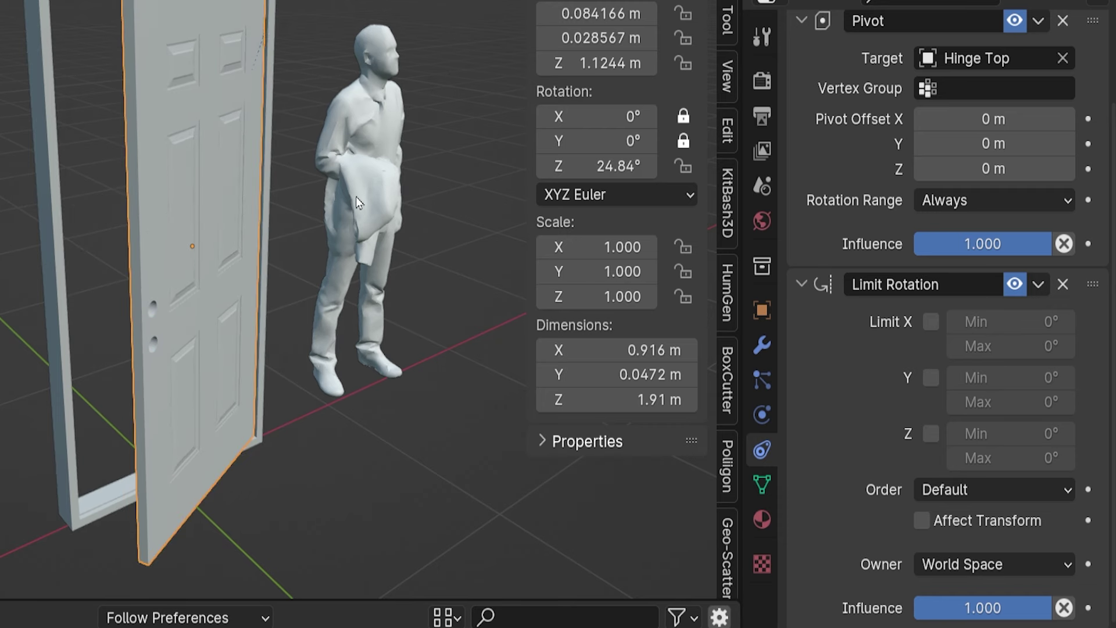
pyautogui.scroll(-4, 359, 208)
pyautogui.moveTo(362, 220); pyautogui.dragTo(239, 301, button='middle')
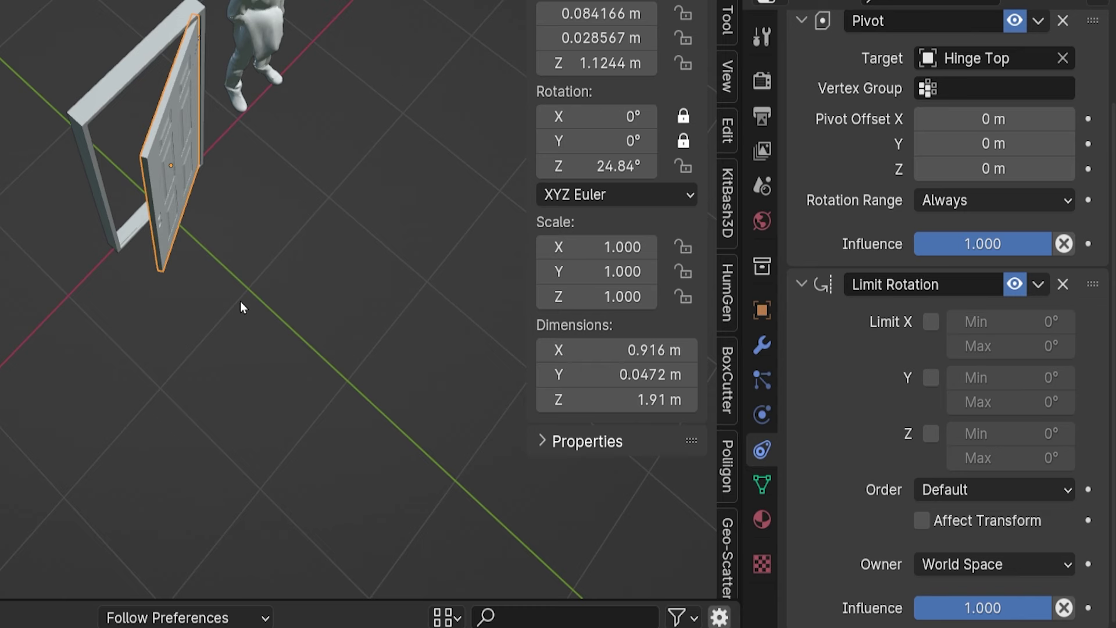
pyautogui.hotkey('alt', 'r')
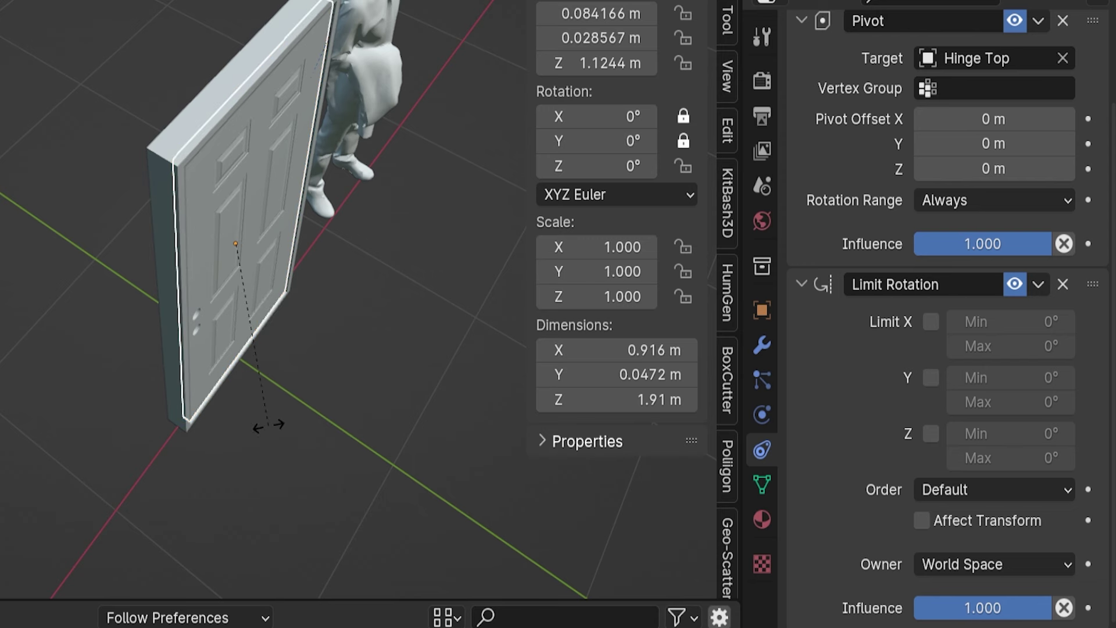
pyautogui.press('z')
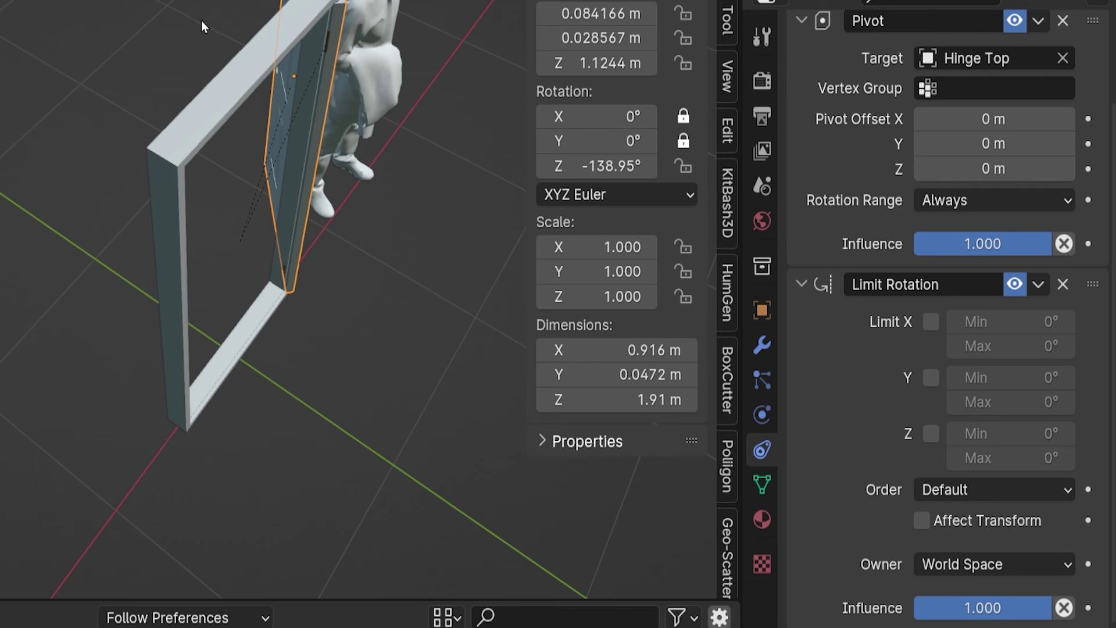
pyautogui.hotkey('alt', 'r')
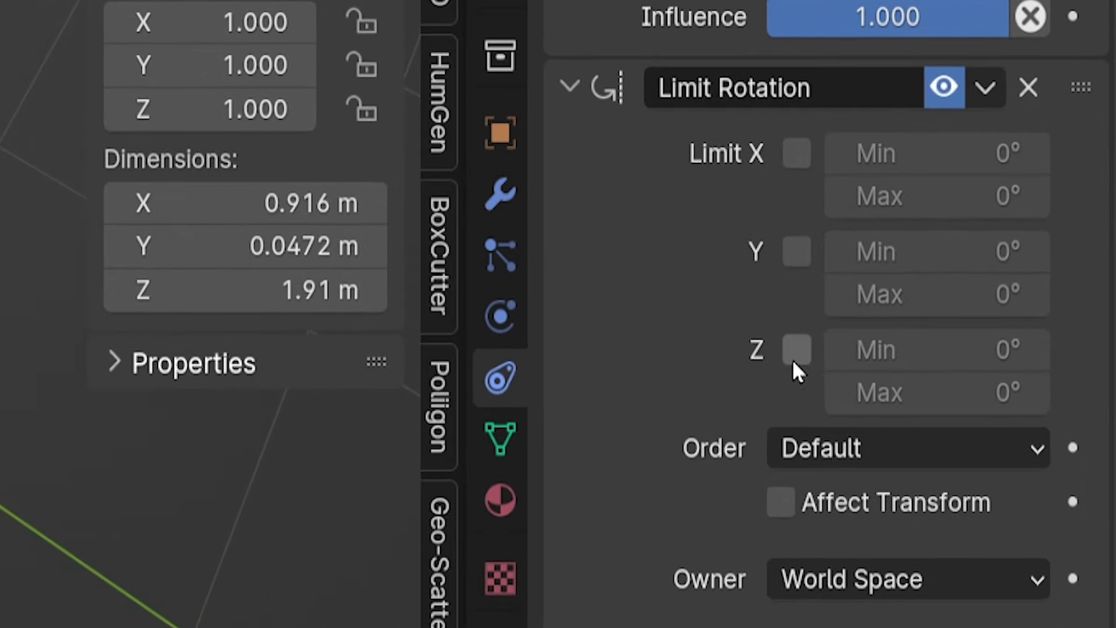
# Enable Limit Z with Min 0° and Max 120°
pyautogui.click(930, 434)
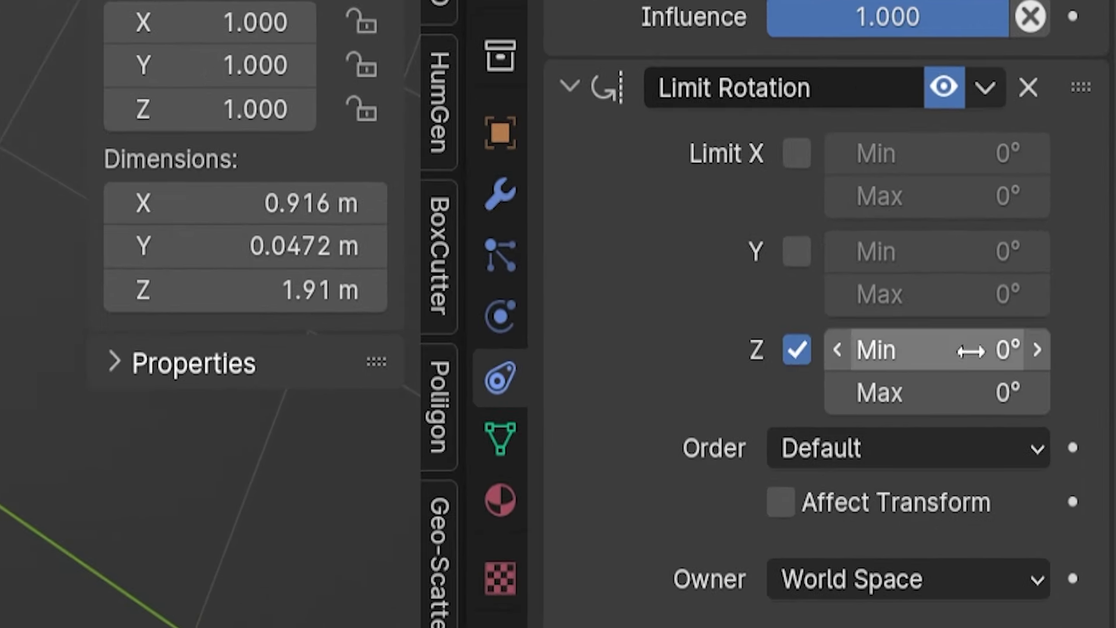
pyautogui.moveTo(972, 349); pyautogui.dragTo(972, 350)
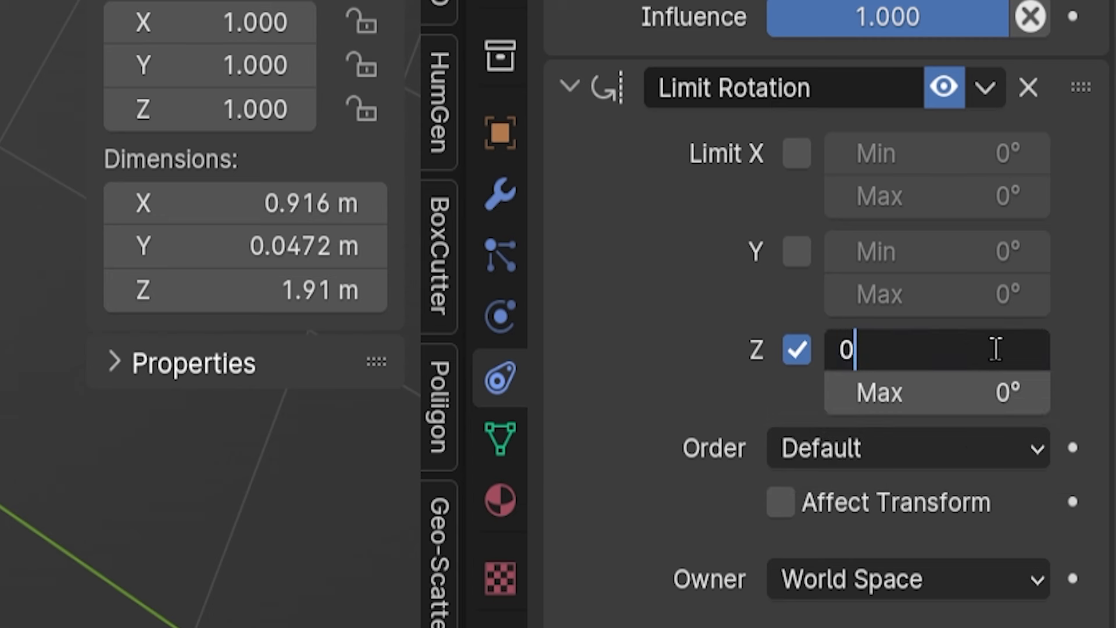
pyautogui.press('Tab')
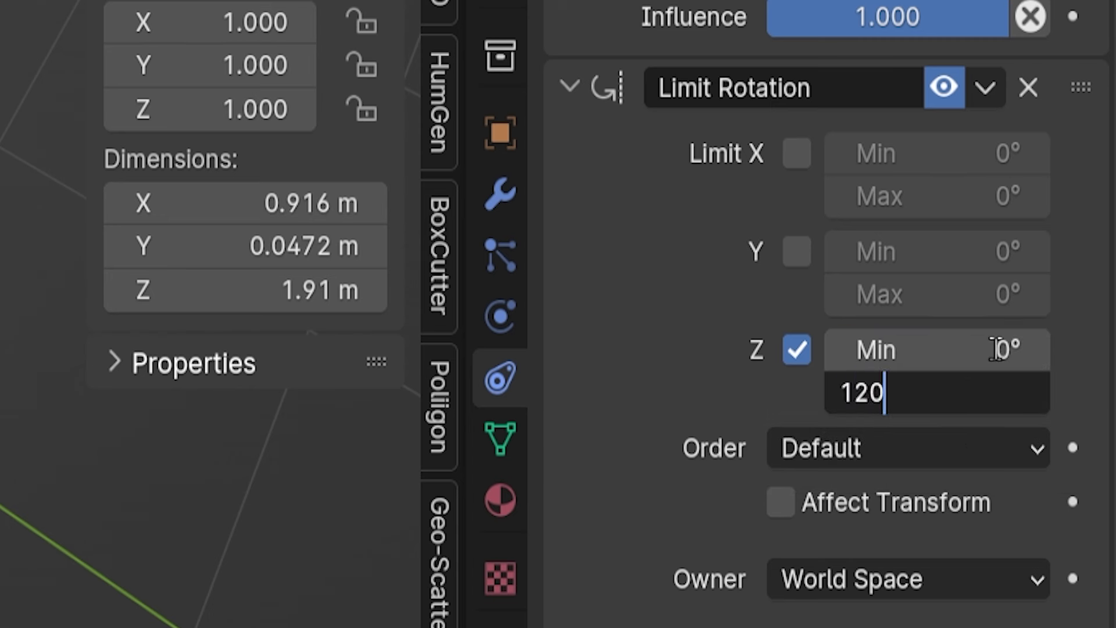
pyautogui.press('Return')
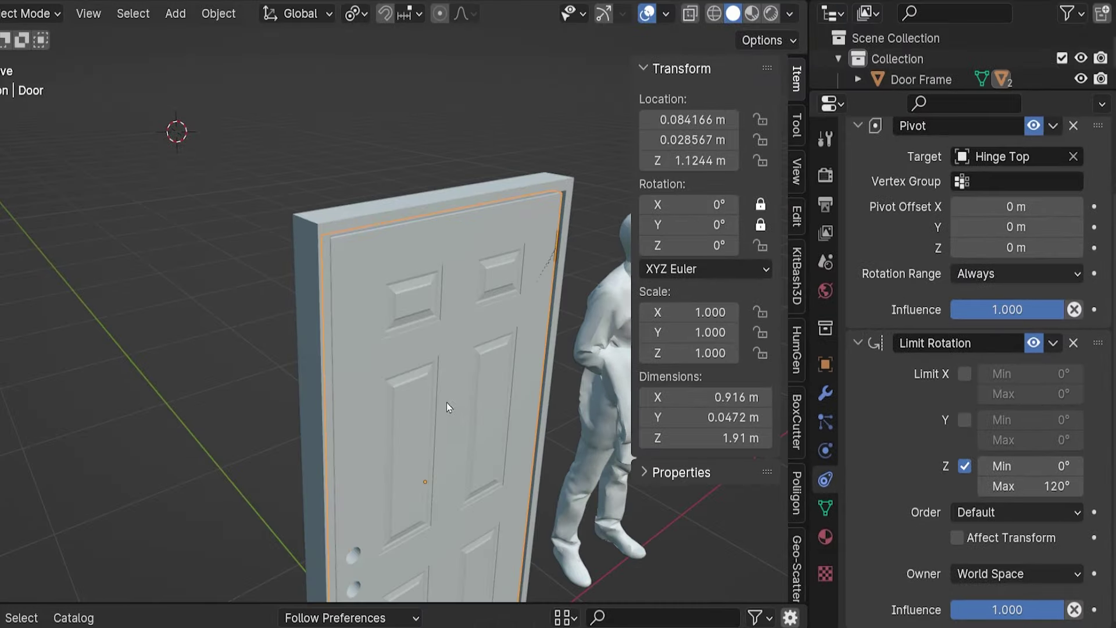
# Test-swing the door with R, opening it to about 113°, and check the limit from above
pyautogui.scroll(-3, 430, 399)
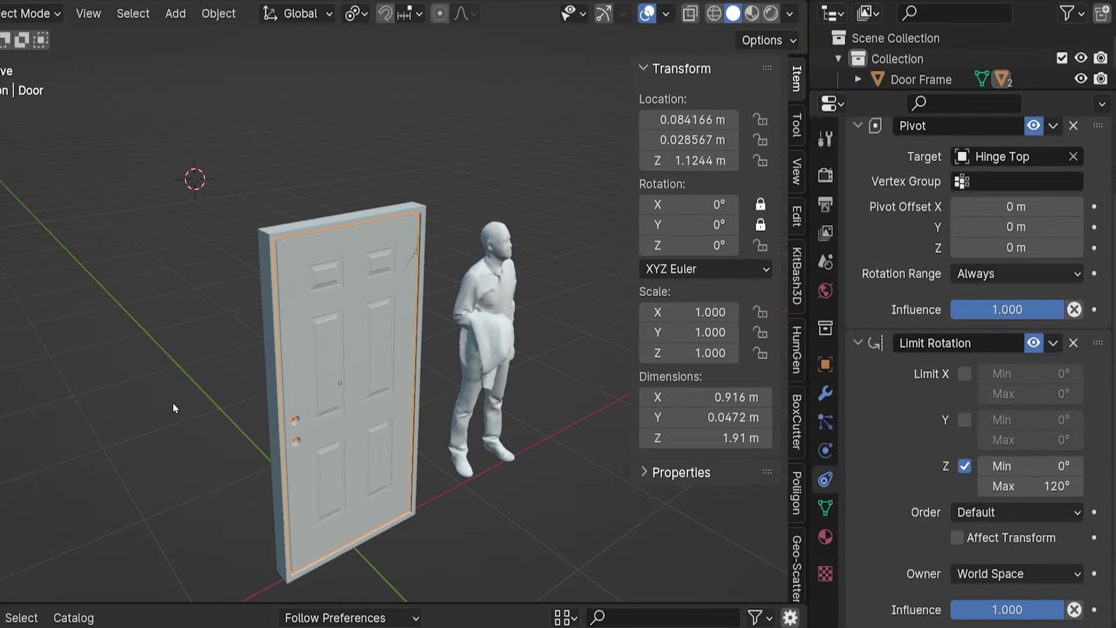
pyautogui.press('r')
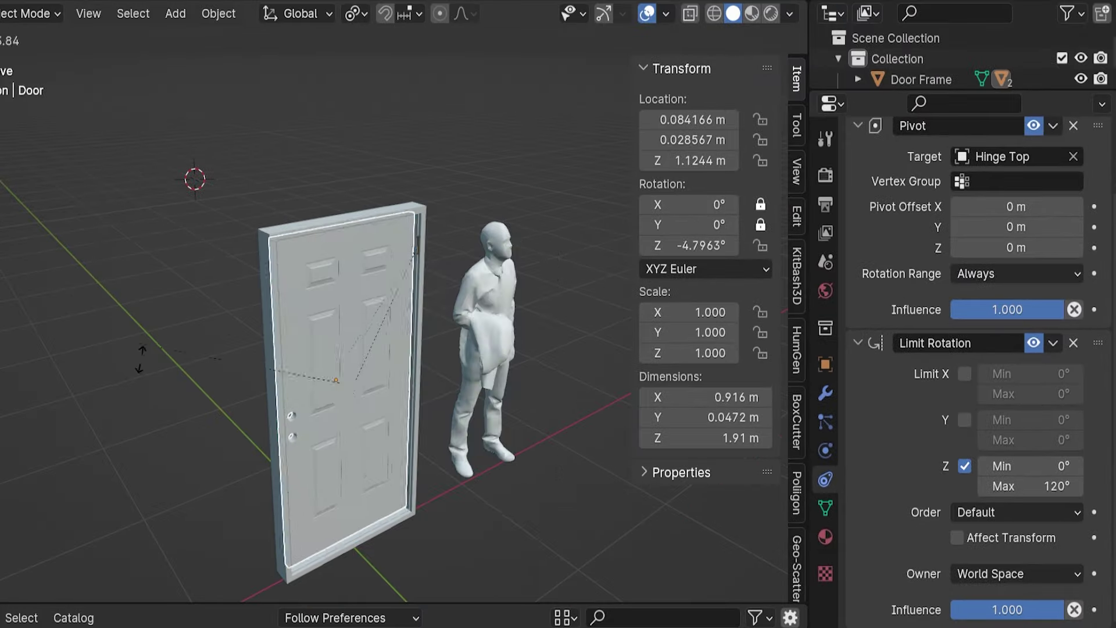
pyautogui.click(487, 332)
pyautogui.moveTo(487, 333); pyautogui.dragTo(536, 55, button='middle')
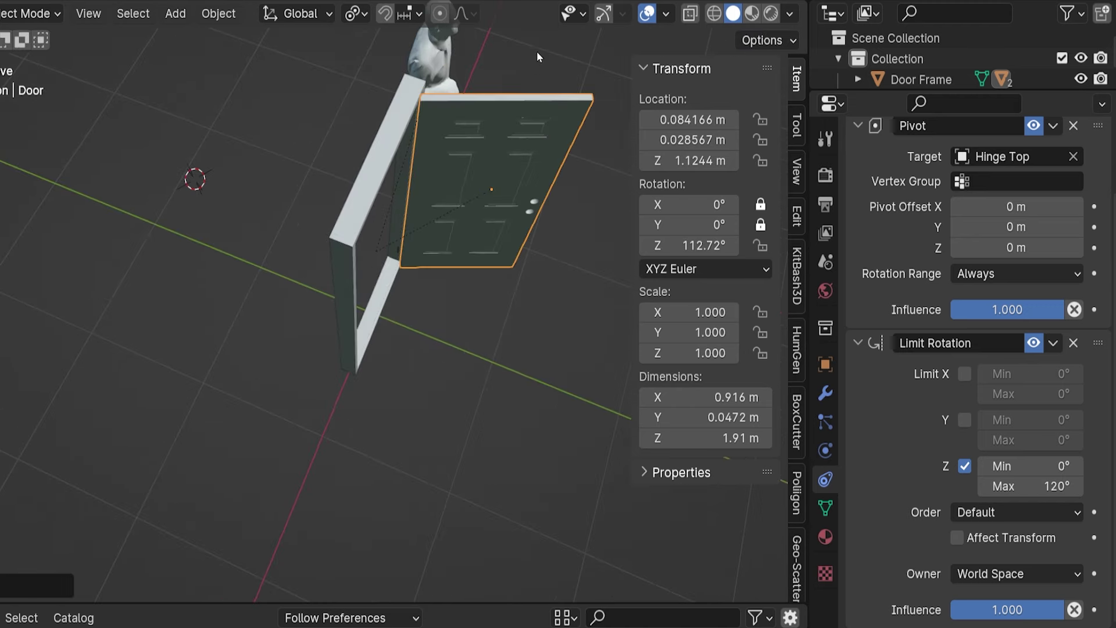
pyautogui.press('r')
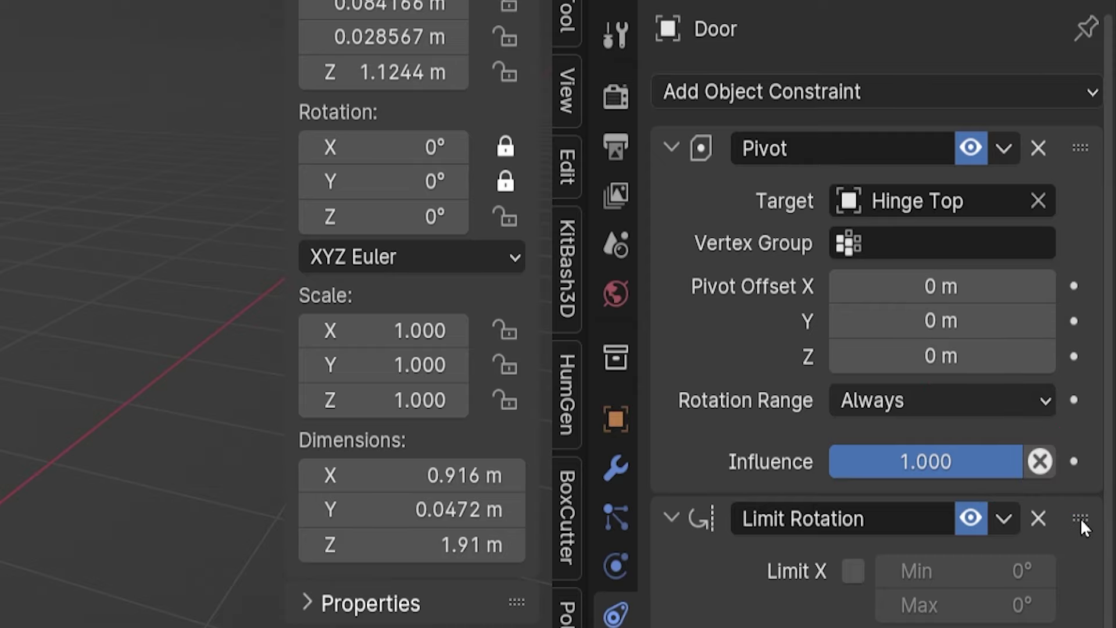
# Drag Limit Rotation above the Pivot constraint and test the door's swing with R
pyautogui.moveTo(1080, 517); pyautogui.dragTo(1020, 99)
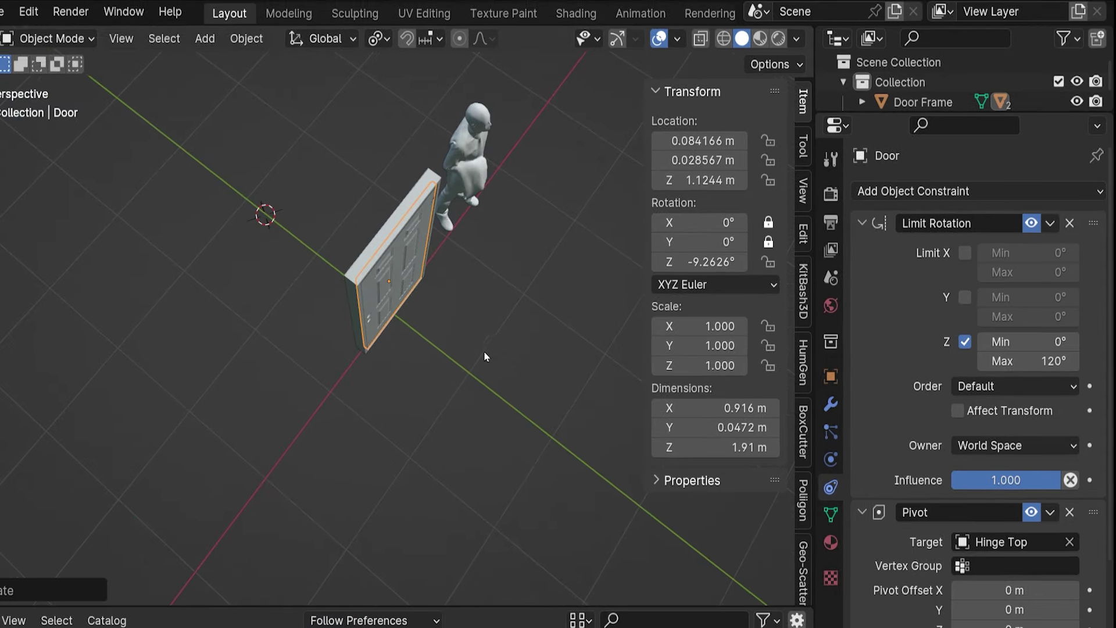
pyautogui.press('r')
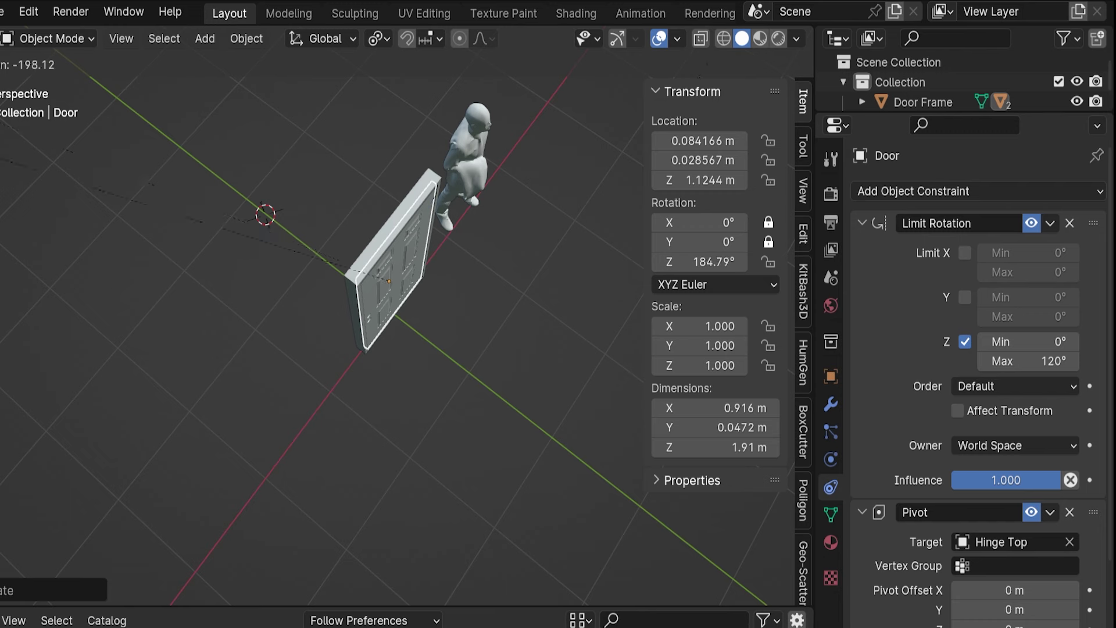
pyautogui.press('r')
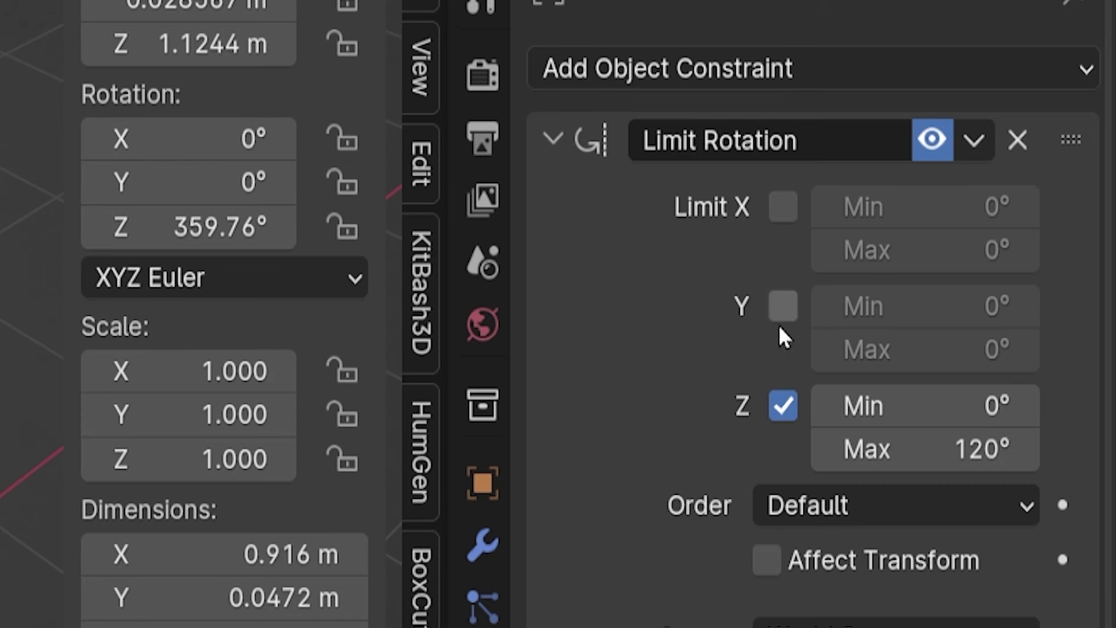
# Enable Limit X and Y in the door's Limit Rotation, keeping their Min and Max at 0°
pyautogui.click(783, 305)
pyautogui.click(784, 206)
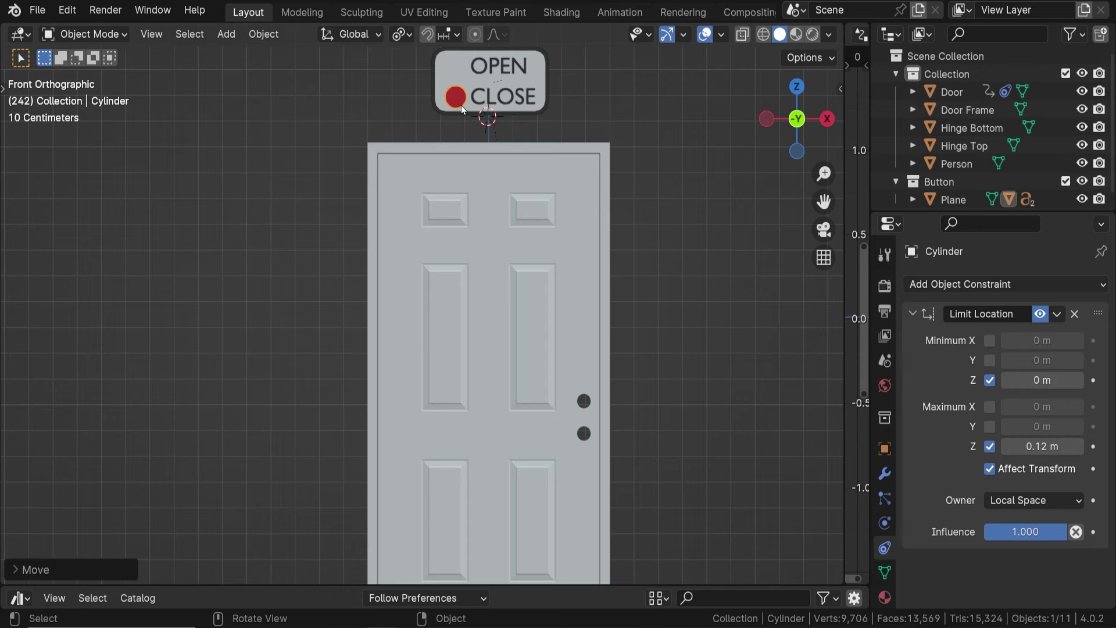
# Move the button up and down to swing the door, then bring up the door's Rotation Z options
pyautogui.press('g')
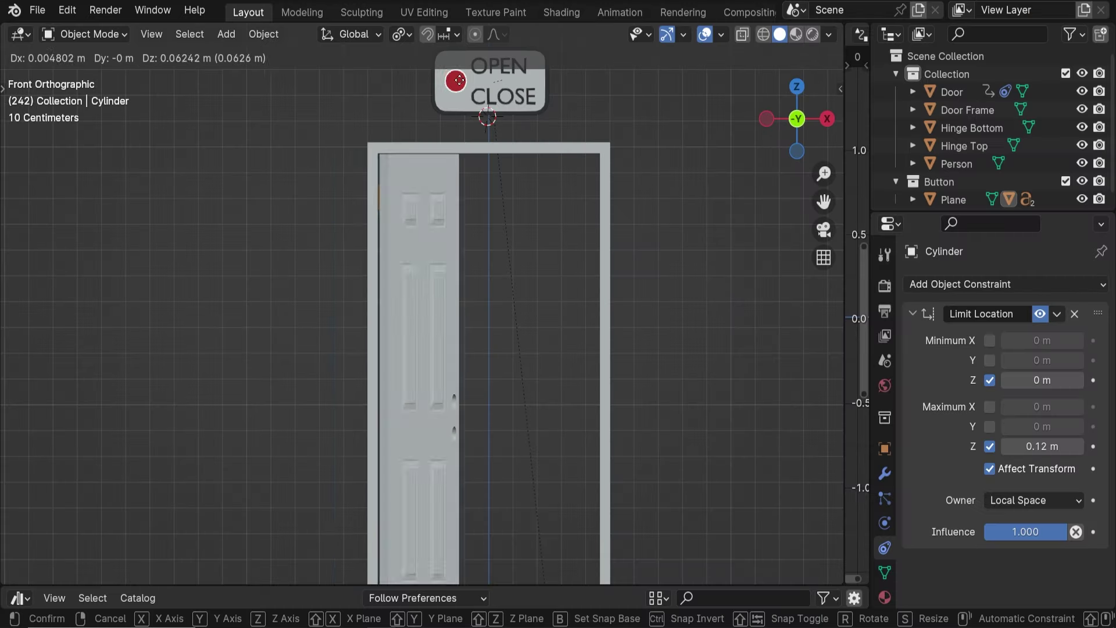
pyautogui.click(464, 68)
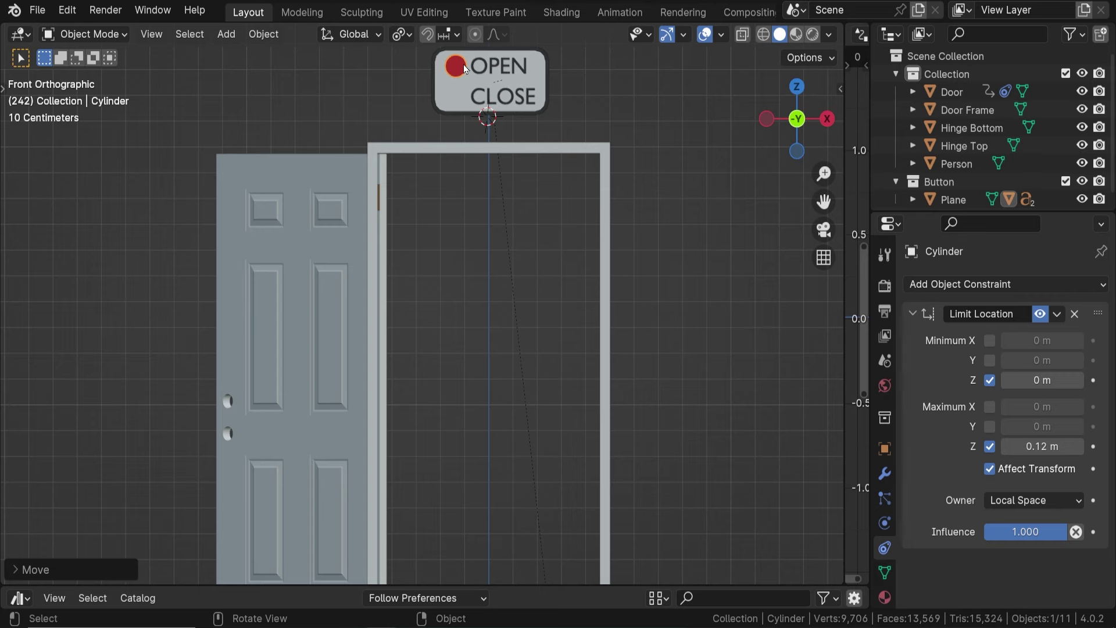
pyautogui.press('g')
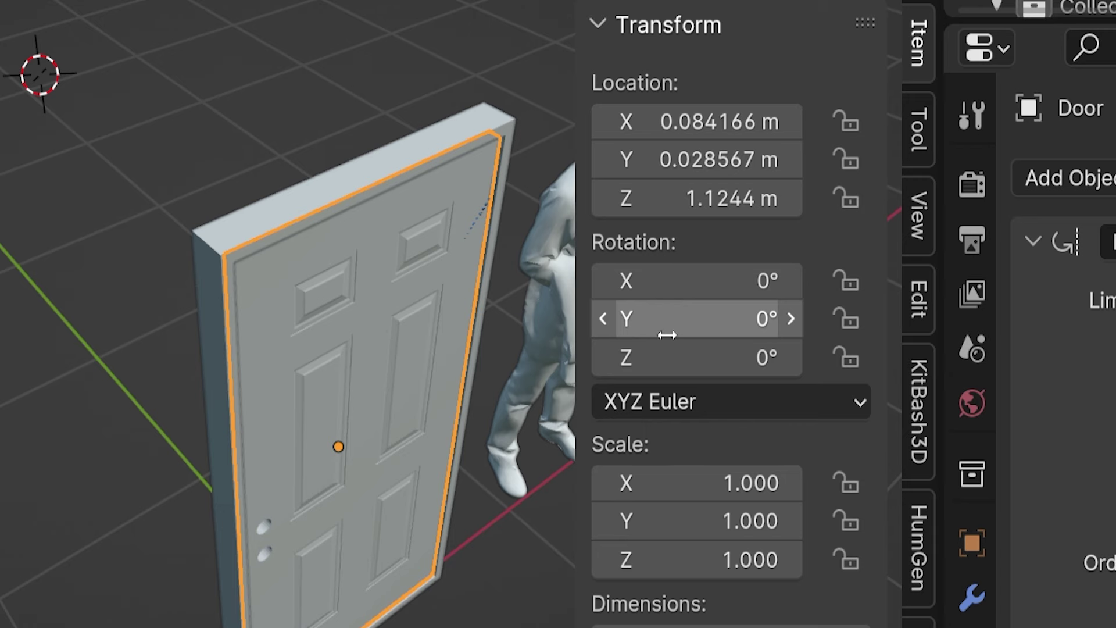
pyautogui.rightClick(689, 357)
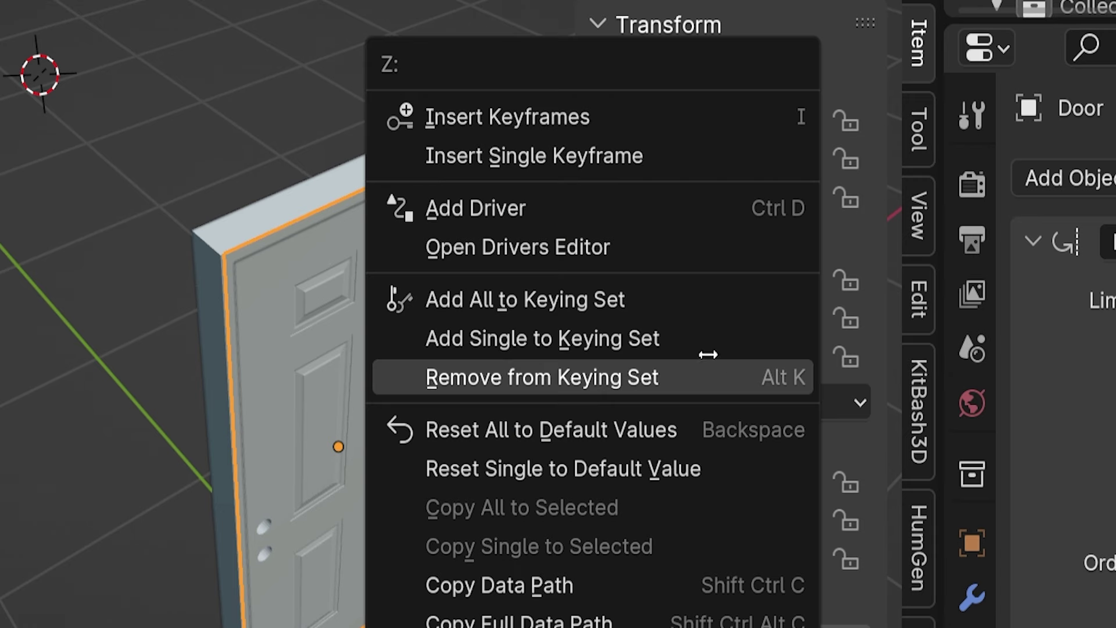